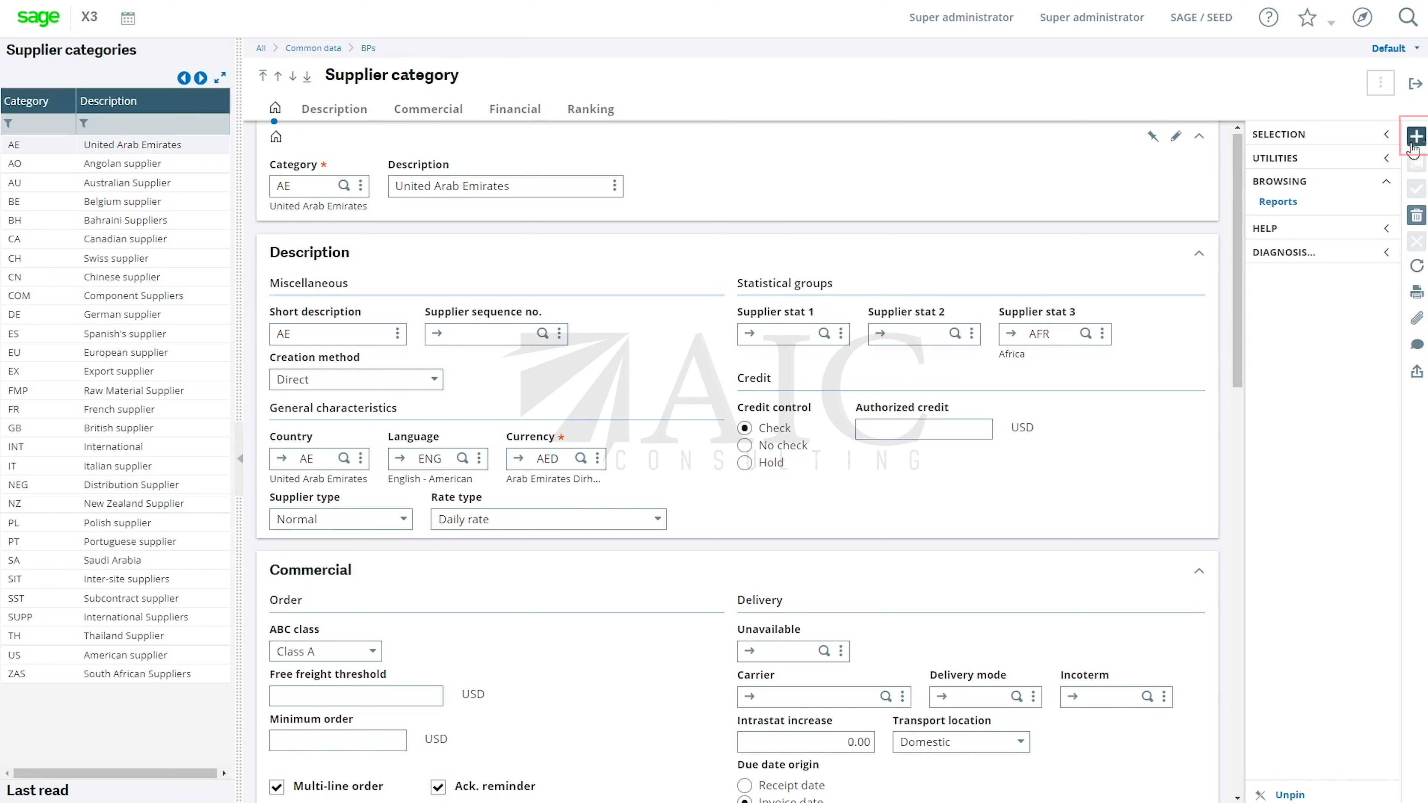
# Start a new supplier category with code ZAR, description "ZAR Supplier" and short description ZAR.
pyautogui.click(1416, 137)
pyautogui.write('ZAR')
pyautogui.press('Tab')
pyautogui.write('ZA')
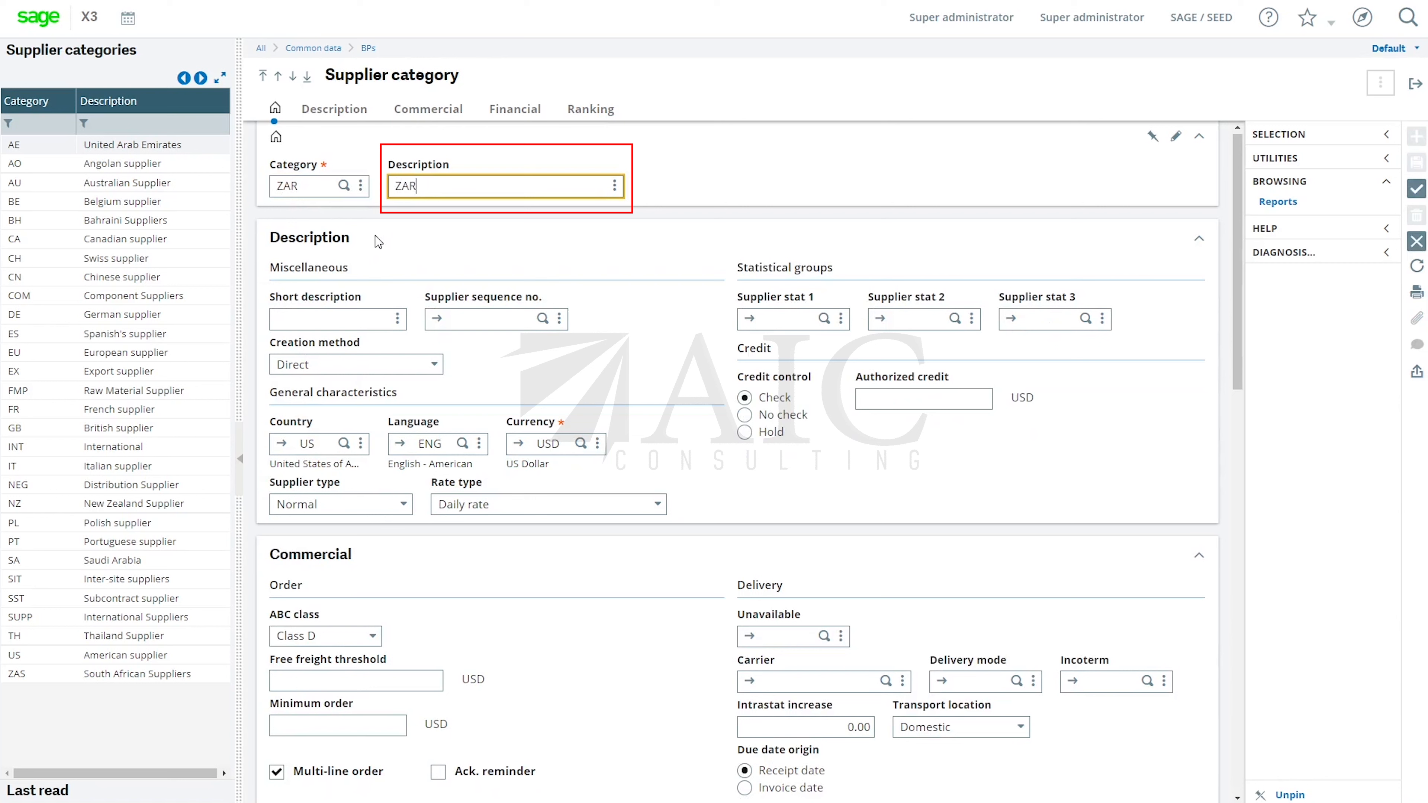
pyautogui.write('R Supplier')
pyautogui.press('Tab')
pyautogui.write('ZAR')
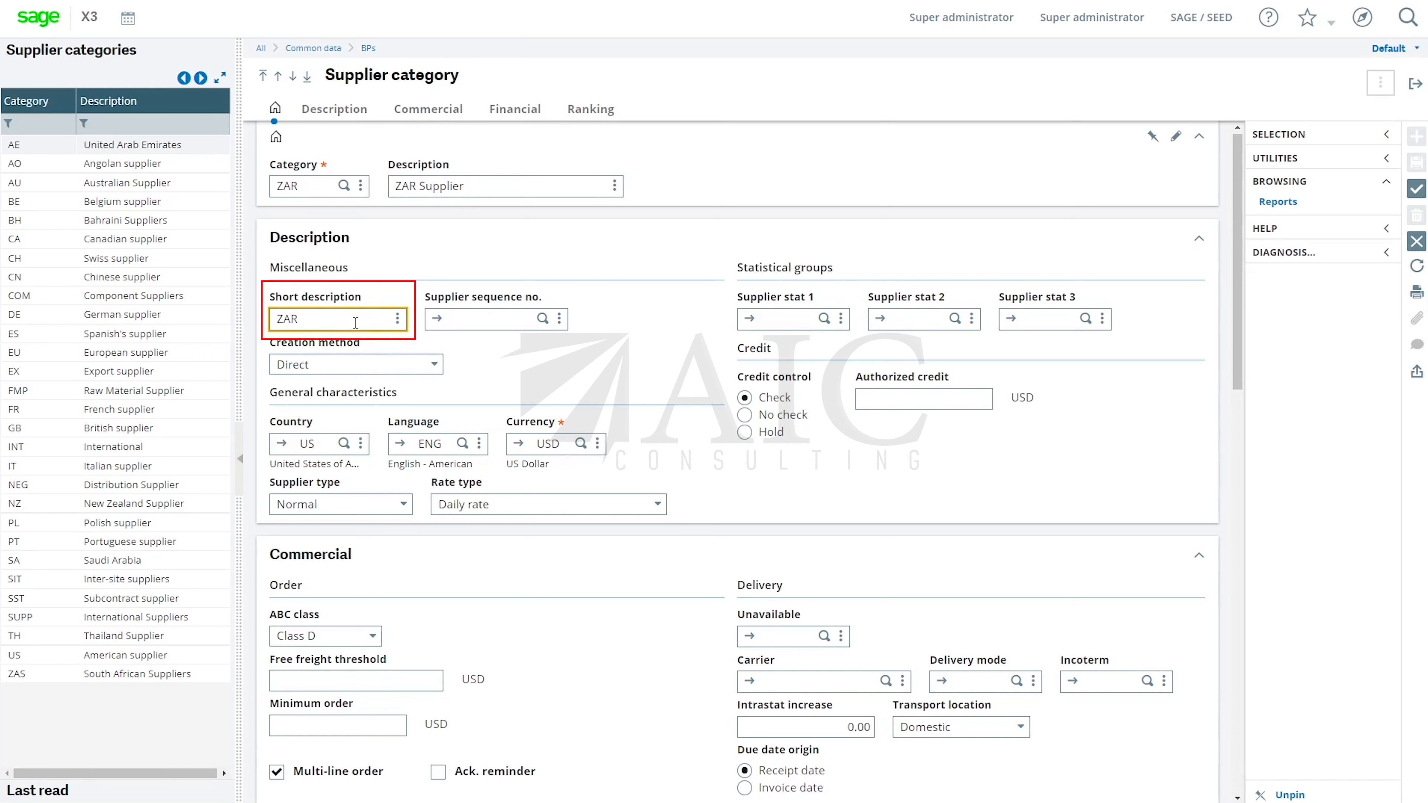
pyautogui.press('Tab')
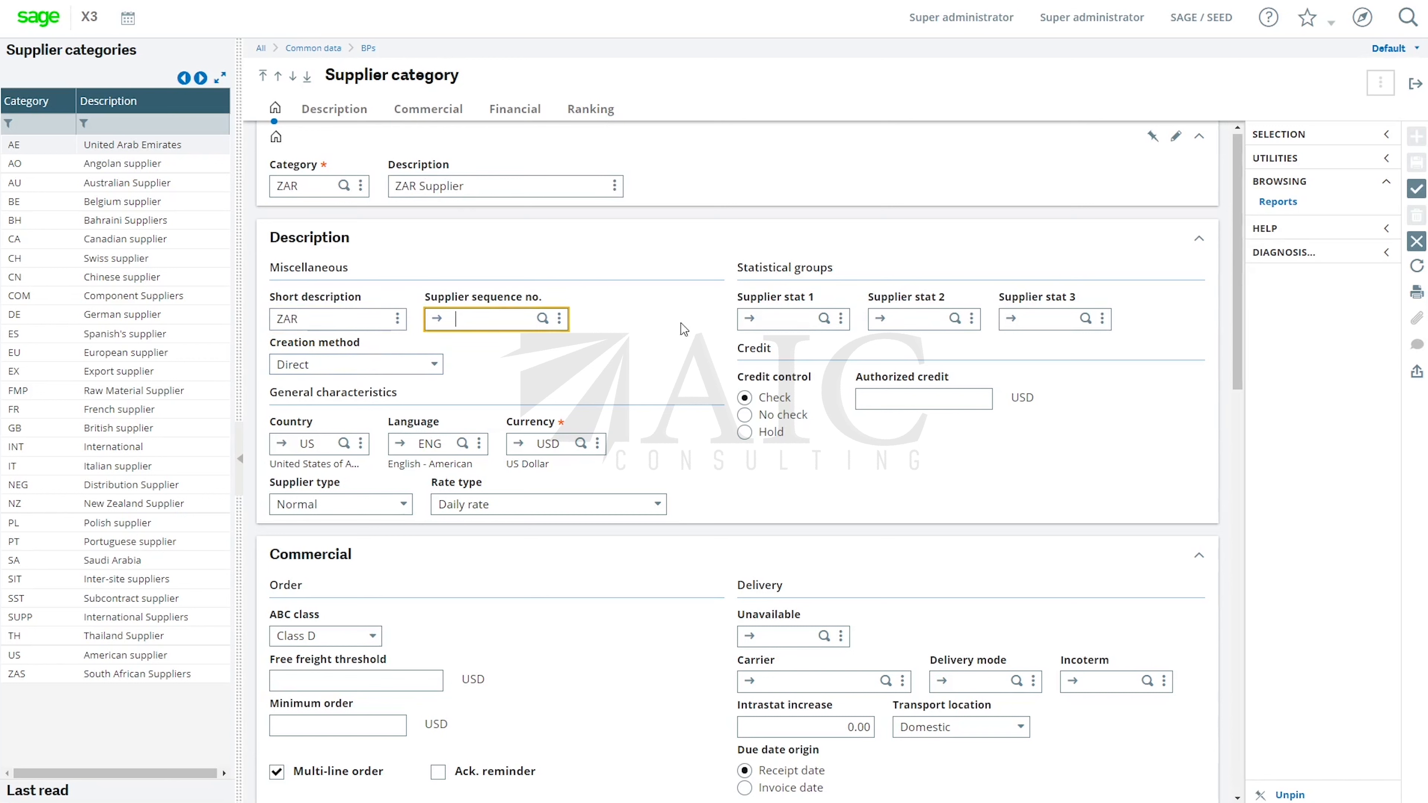
# Set the country of the new supplier category to ZA.
pyautogui.click(332, 438)
pyautogui.write('ZAR')
pyautogui.press('BackSpace')
pyautogui.press('Tab')
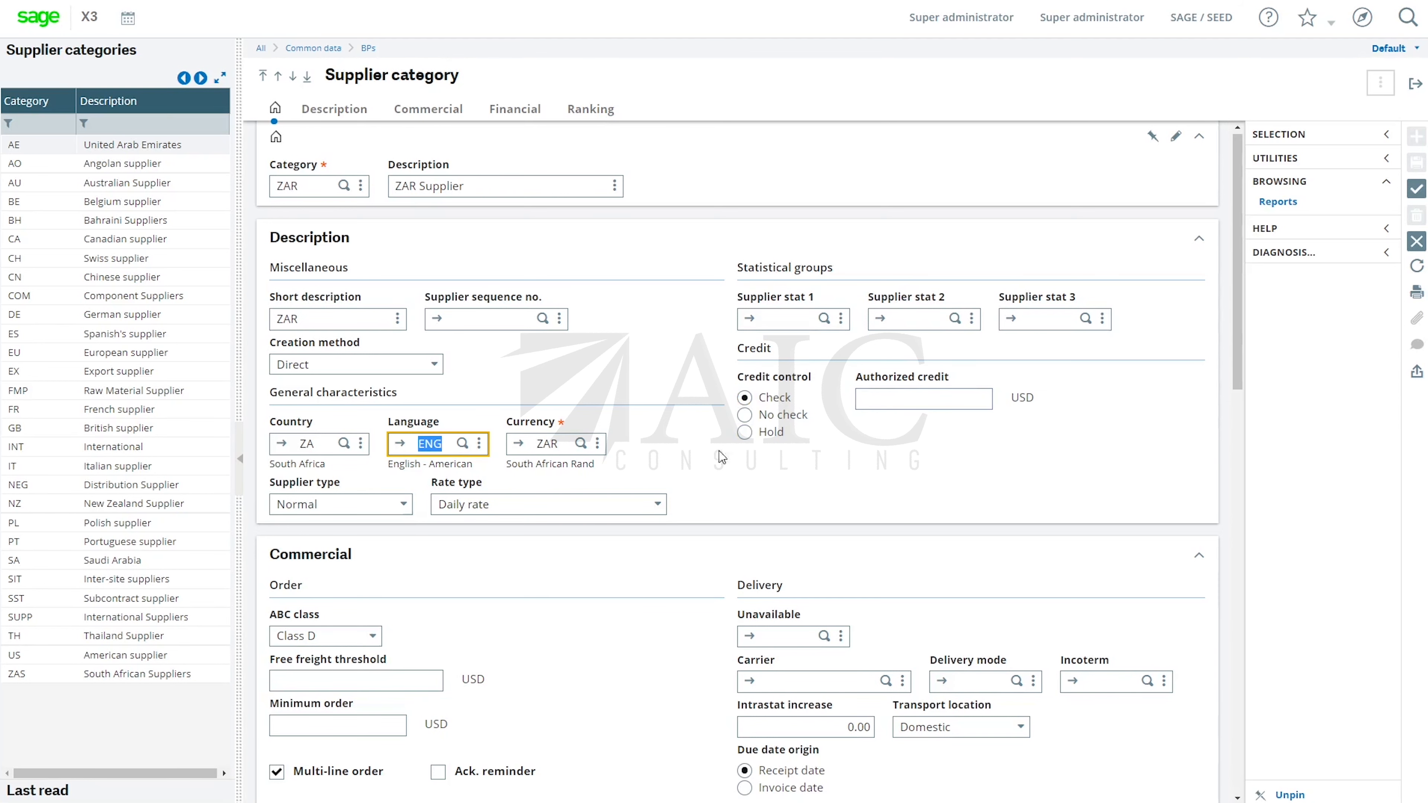
# Examine the available ABC class options in the category's Commercial section.
pyautogui.scroll(-4, 723, 450)
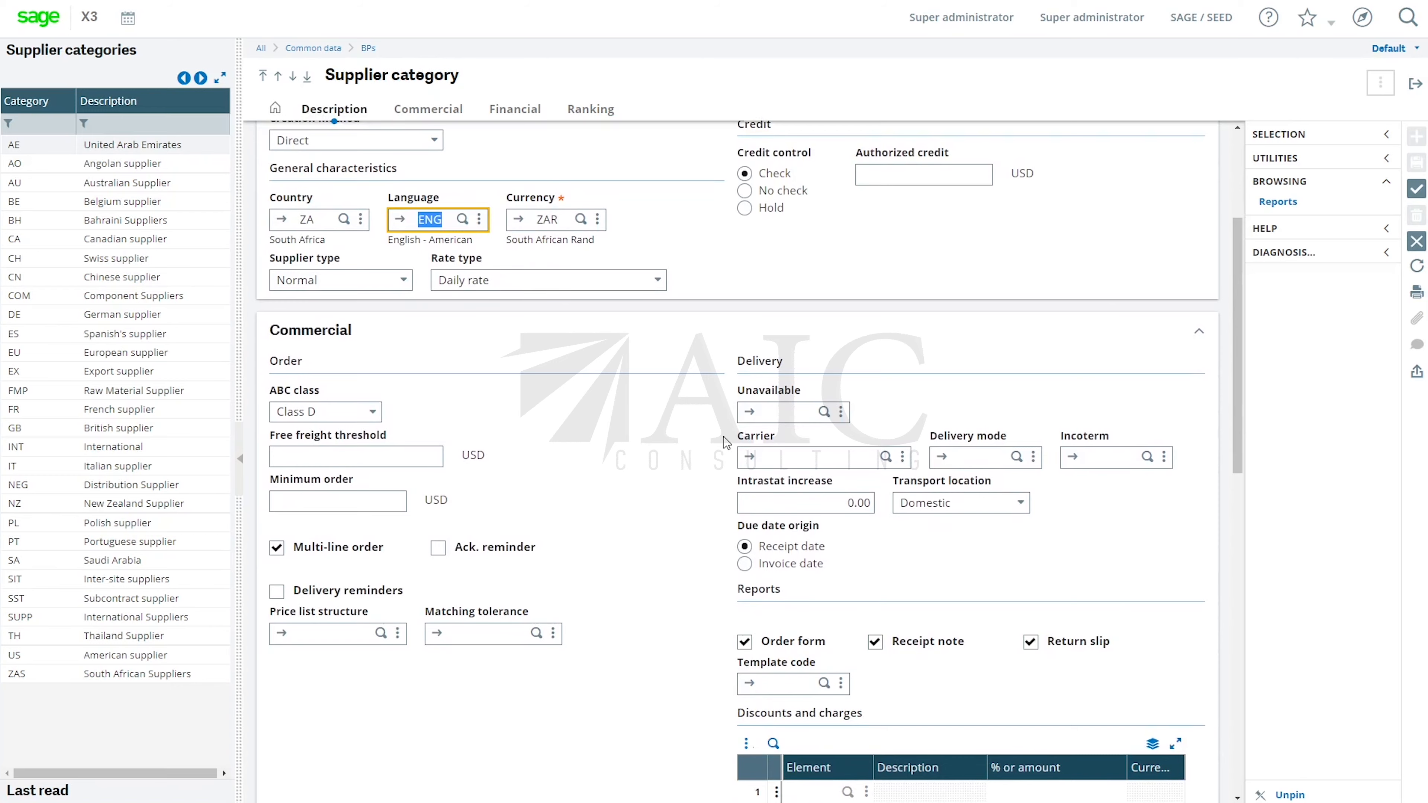
pyautogui.scroll(-2, 725, 442)
pyautogui.scroll(3, 619, 467)
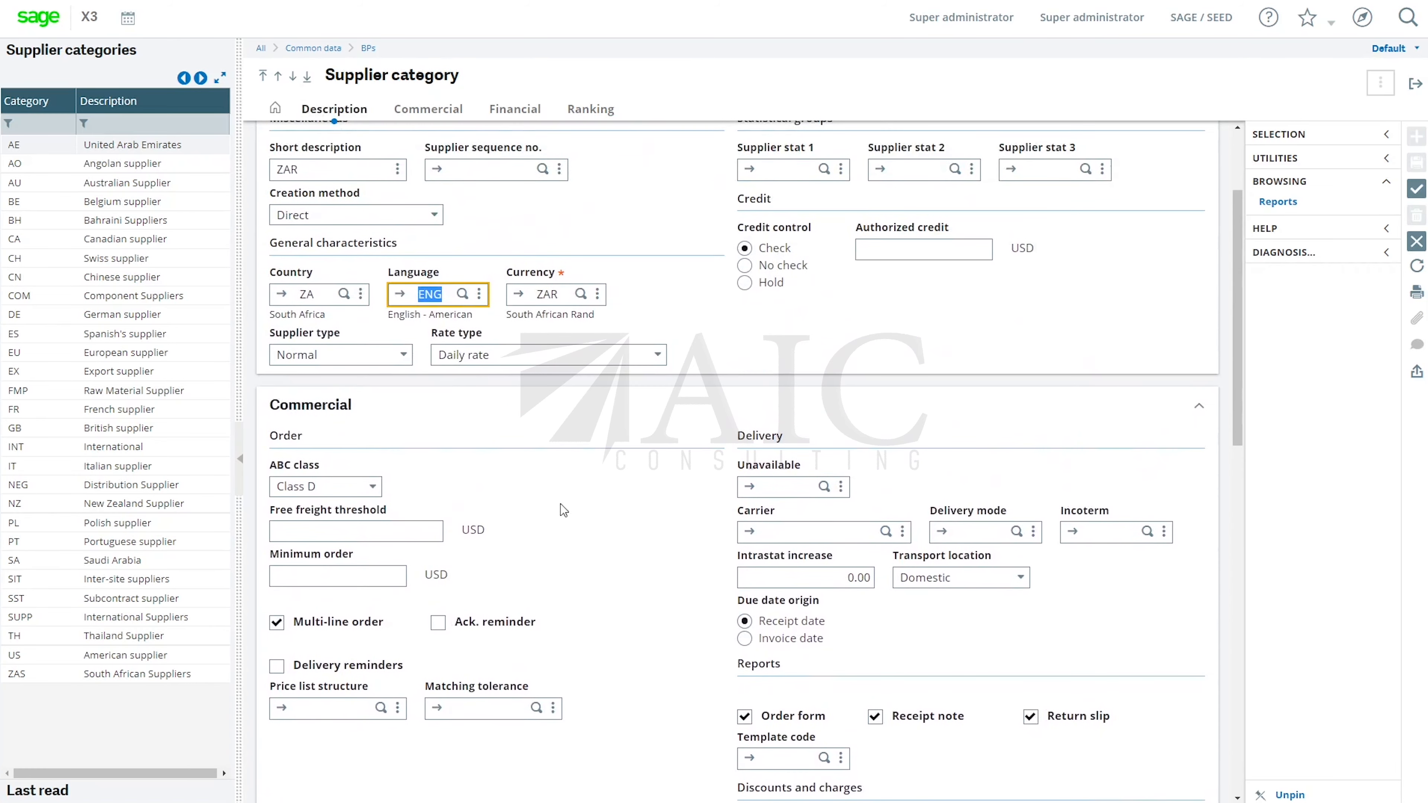
pyautogui.scroll(-2, 556, 505)
pyautogui.click(373, 338)
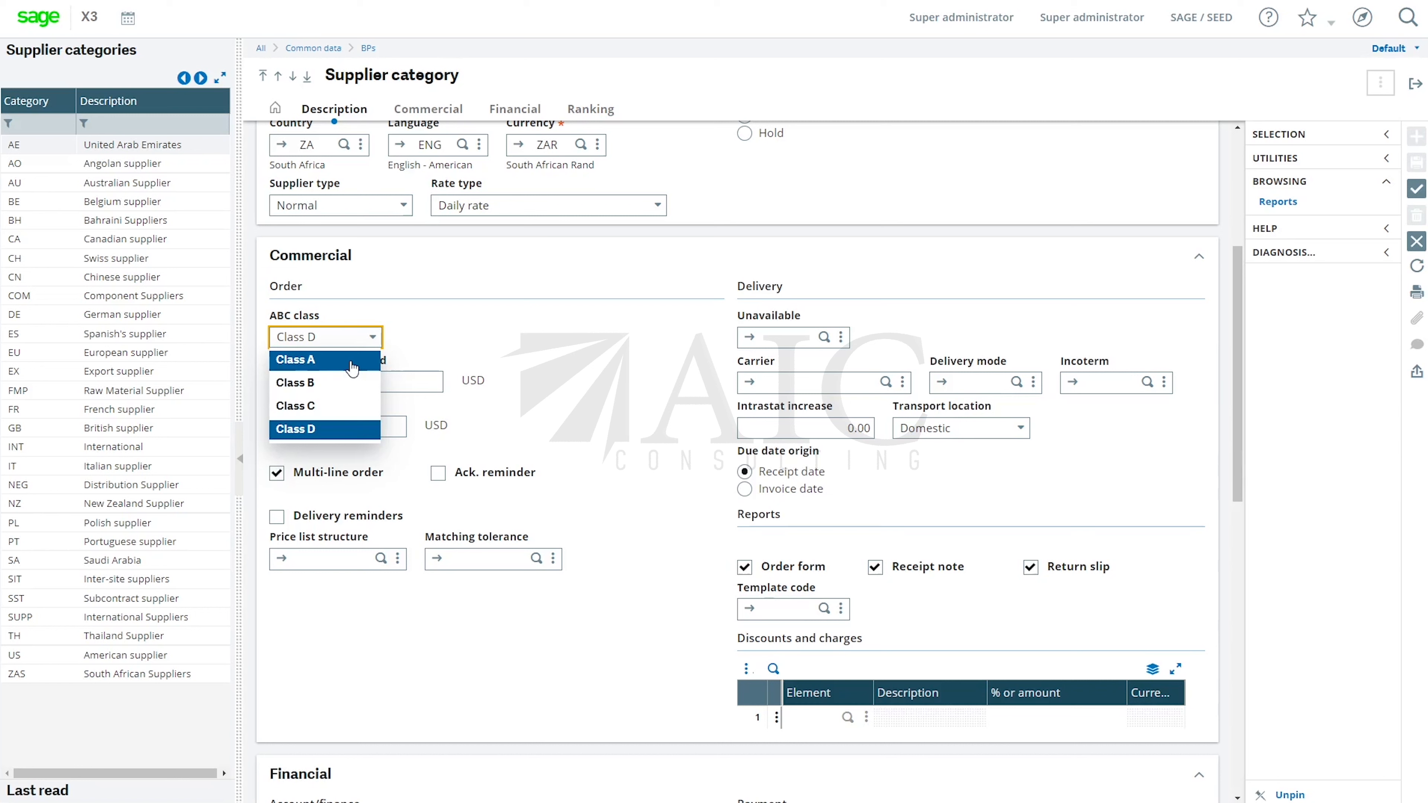
pyautogui.click(436, 311)
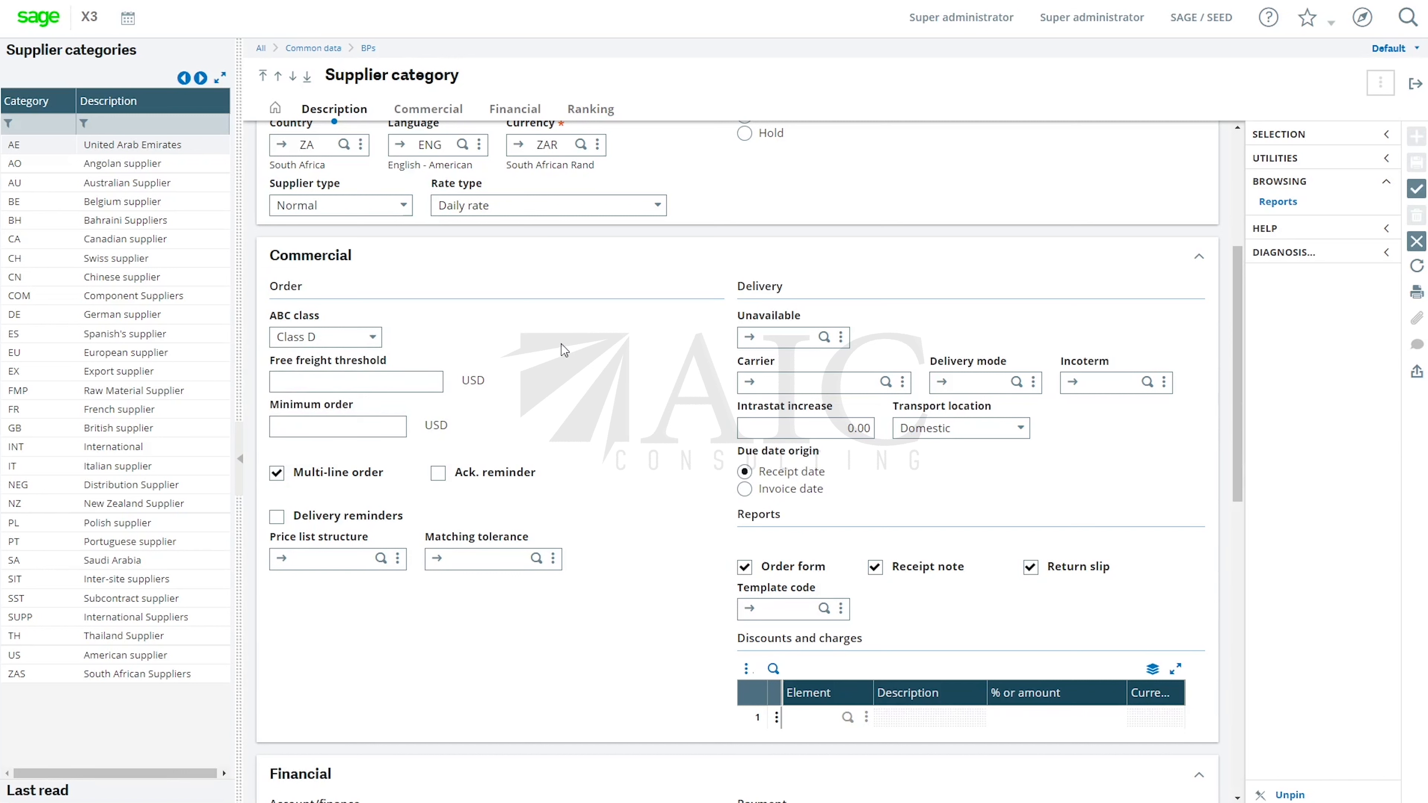
# Choose ZAR from the accounting code list as the category's accounting code.
pyautogui.scroll(-8, 561, 345)
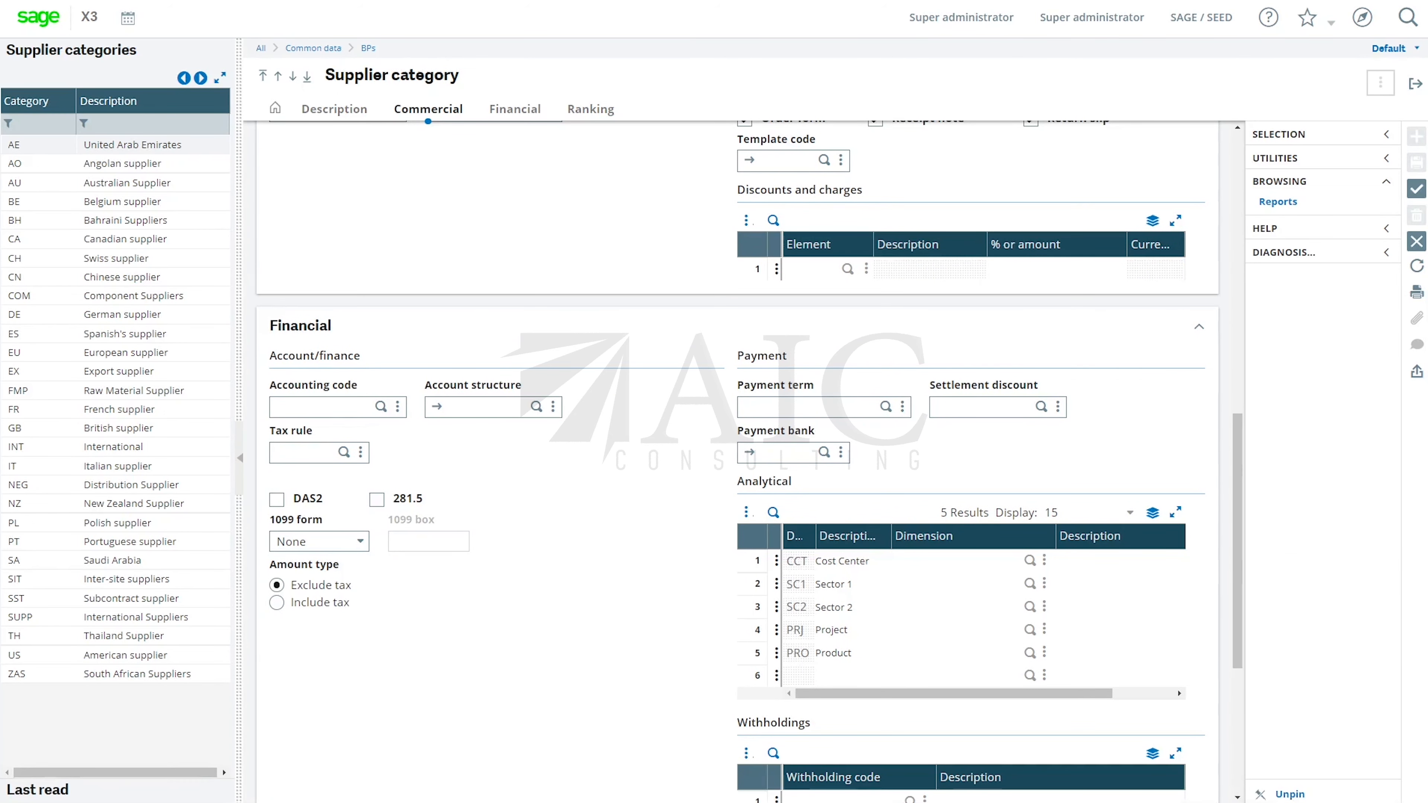
pyautogui.scroll(3, 736, 450)
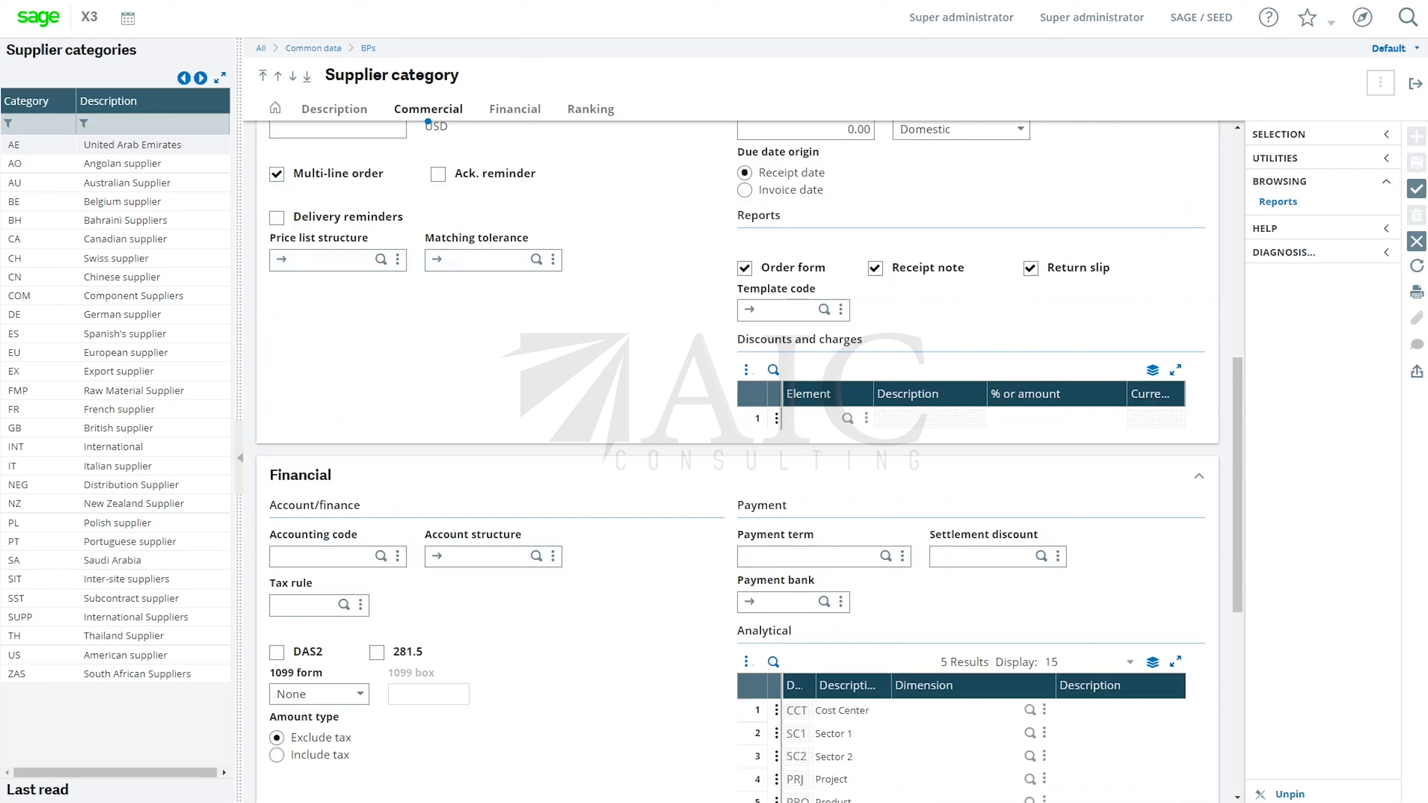
pyautogui.click(323, 557)
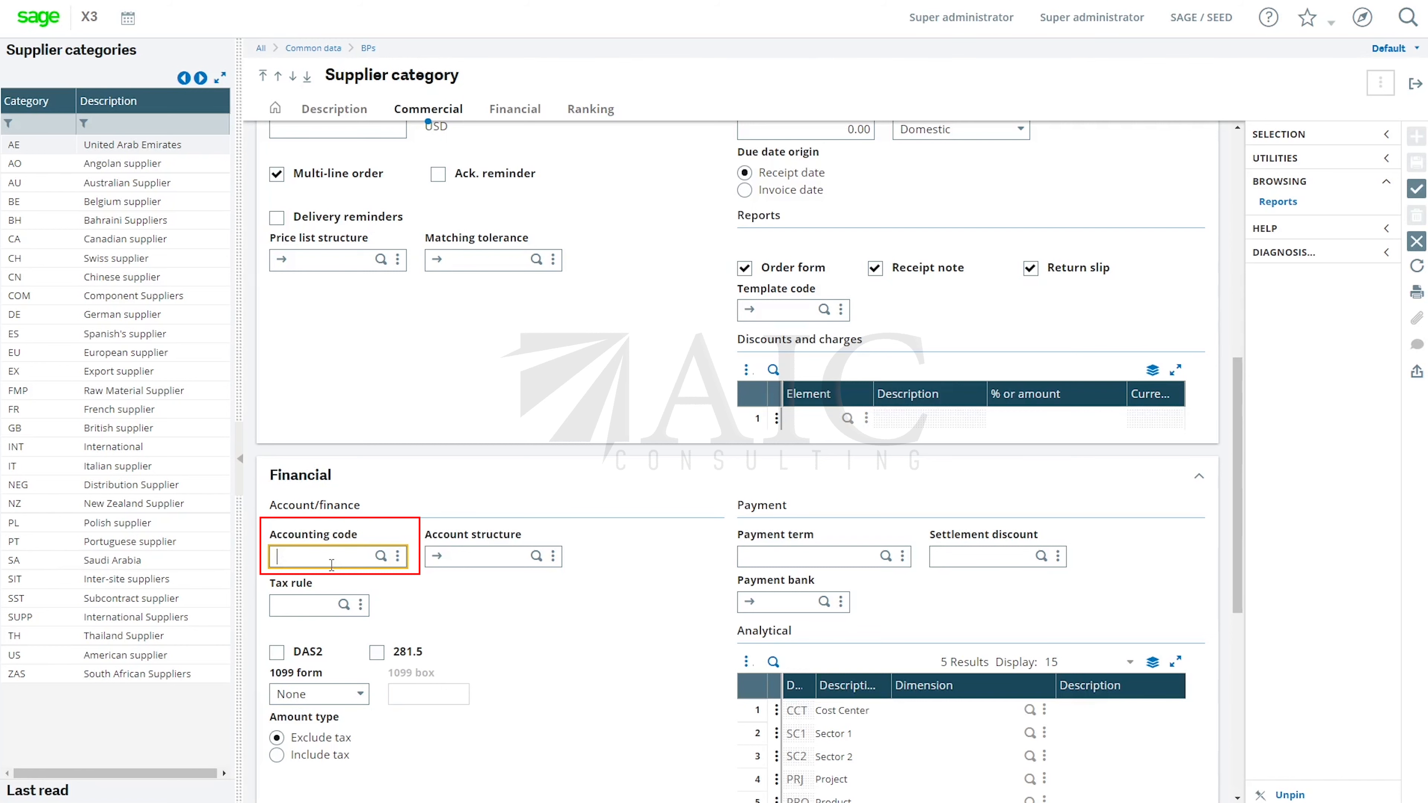
pyautogui.click(381, 557)
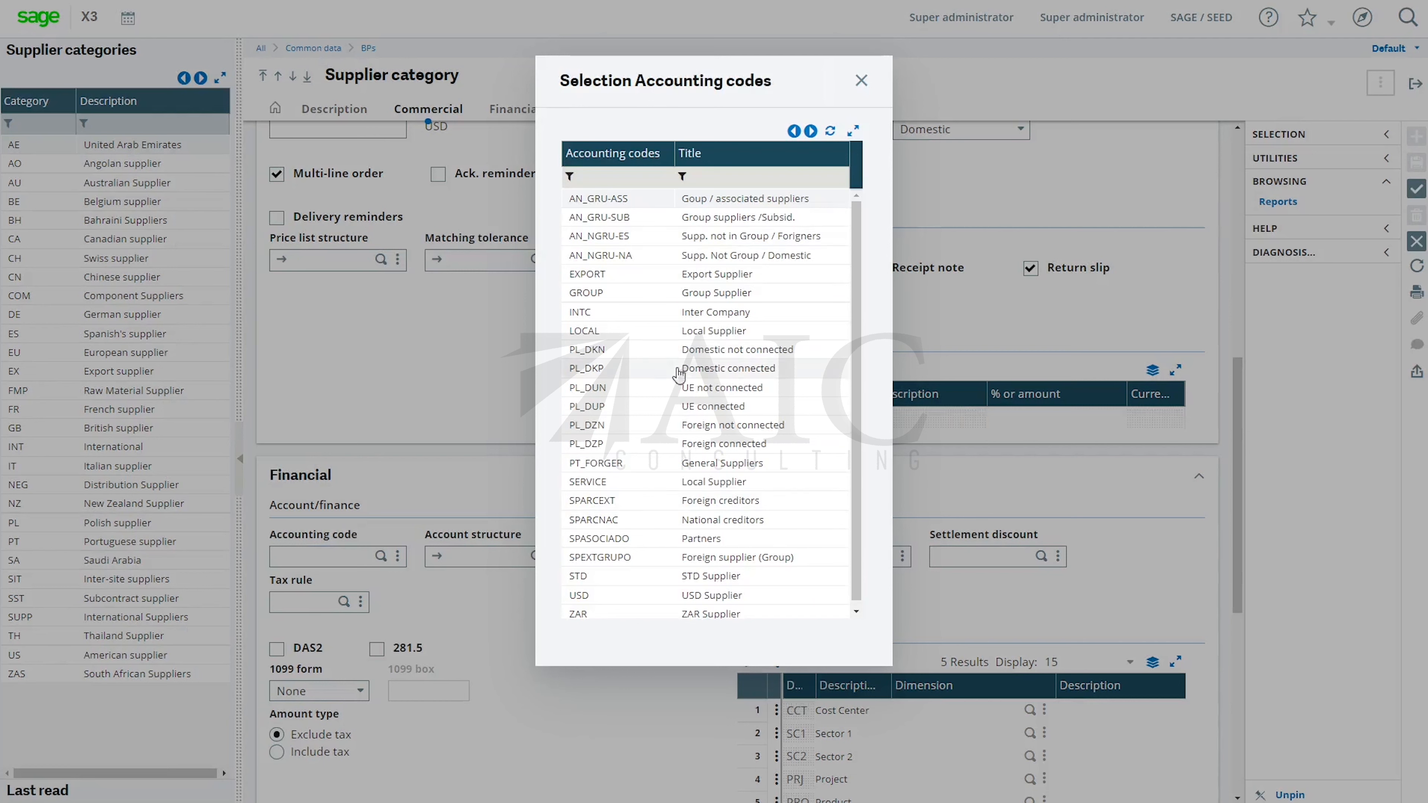
pyautogui.scroll(-1, 685, 400)
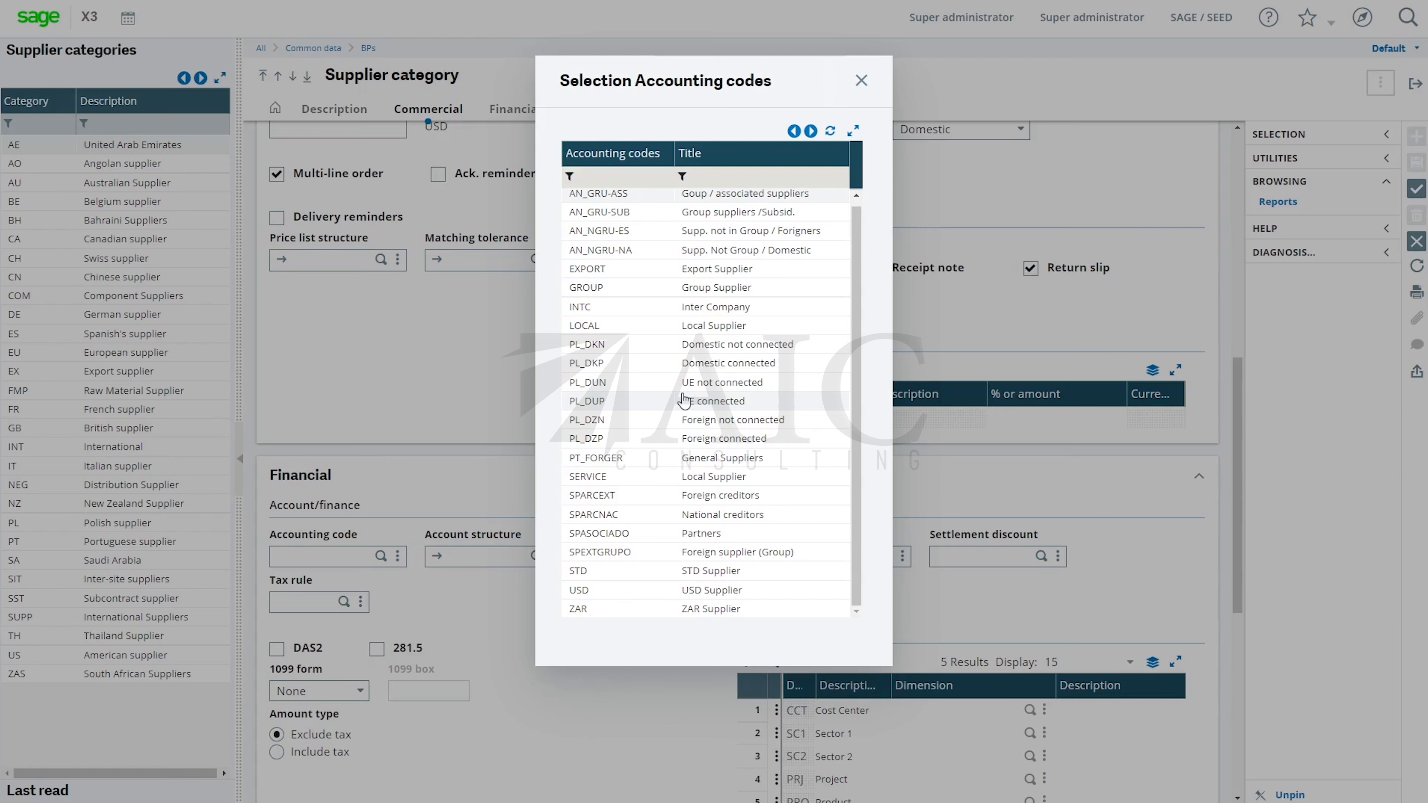
pyautogui.click(578, 609)
pyautogui.press('Tab')
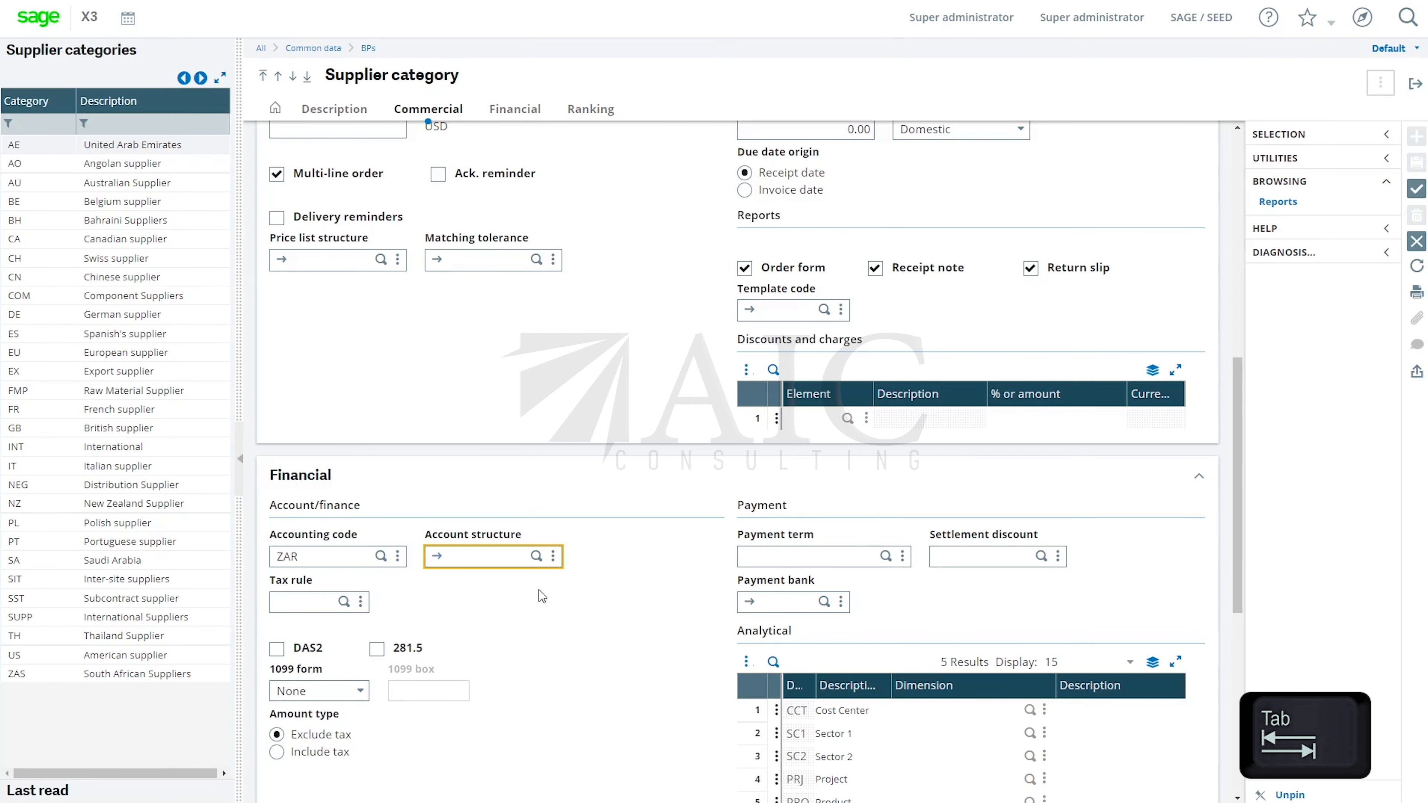
# Go through the remaining Financial and Ranking fields without entering values, and create the ZAR supplier category record.
pyautogui.press('Tab')
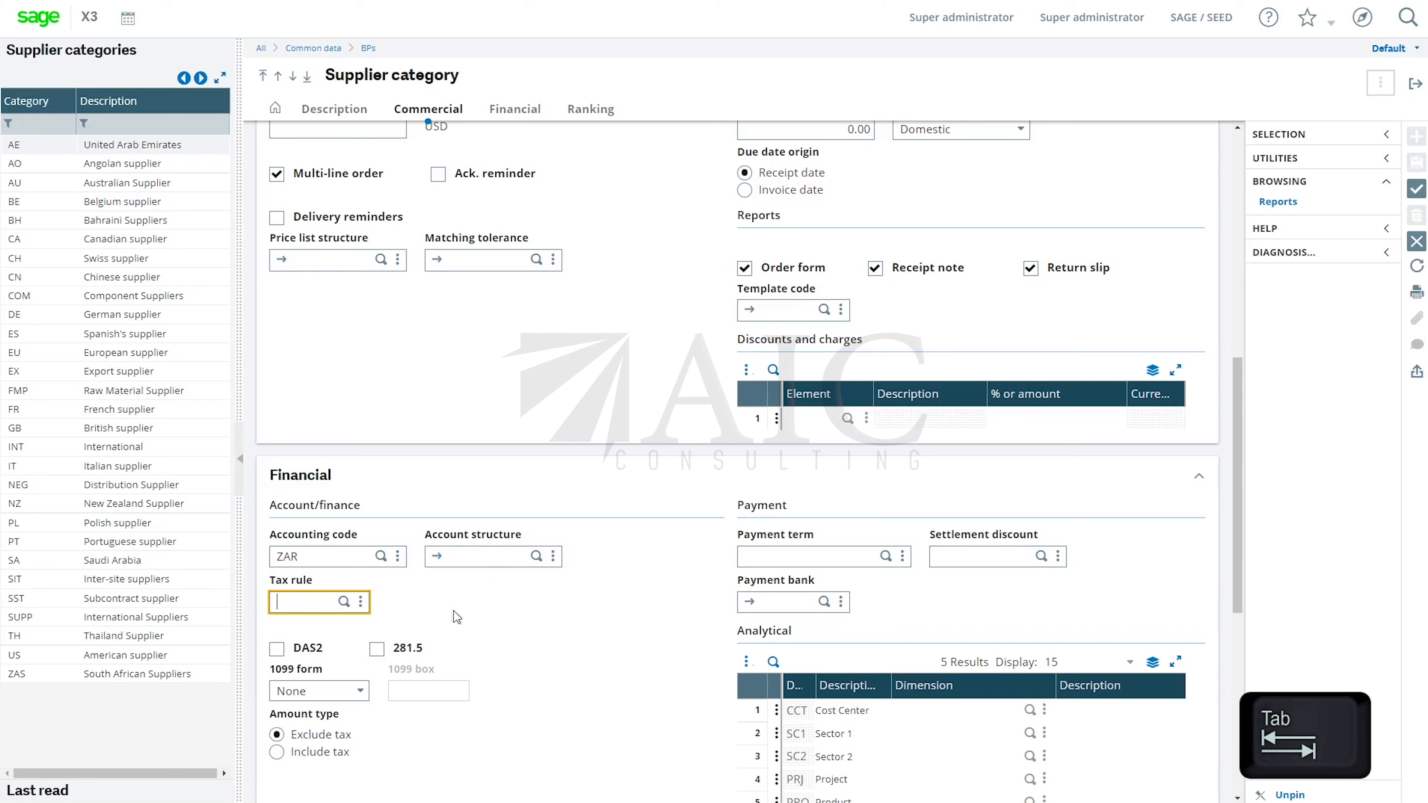
pyautogui.press('Tab')
pyautogui.press('Tab')
pyautogui.press('Tab')
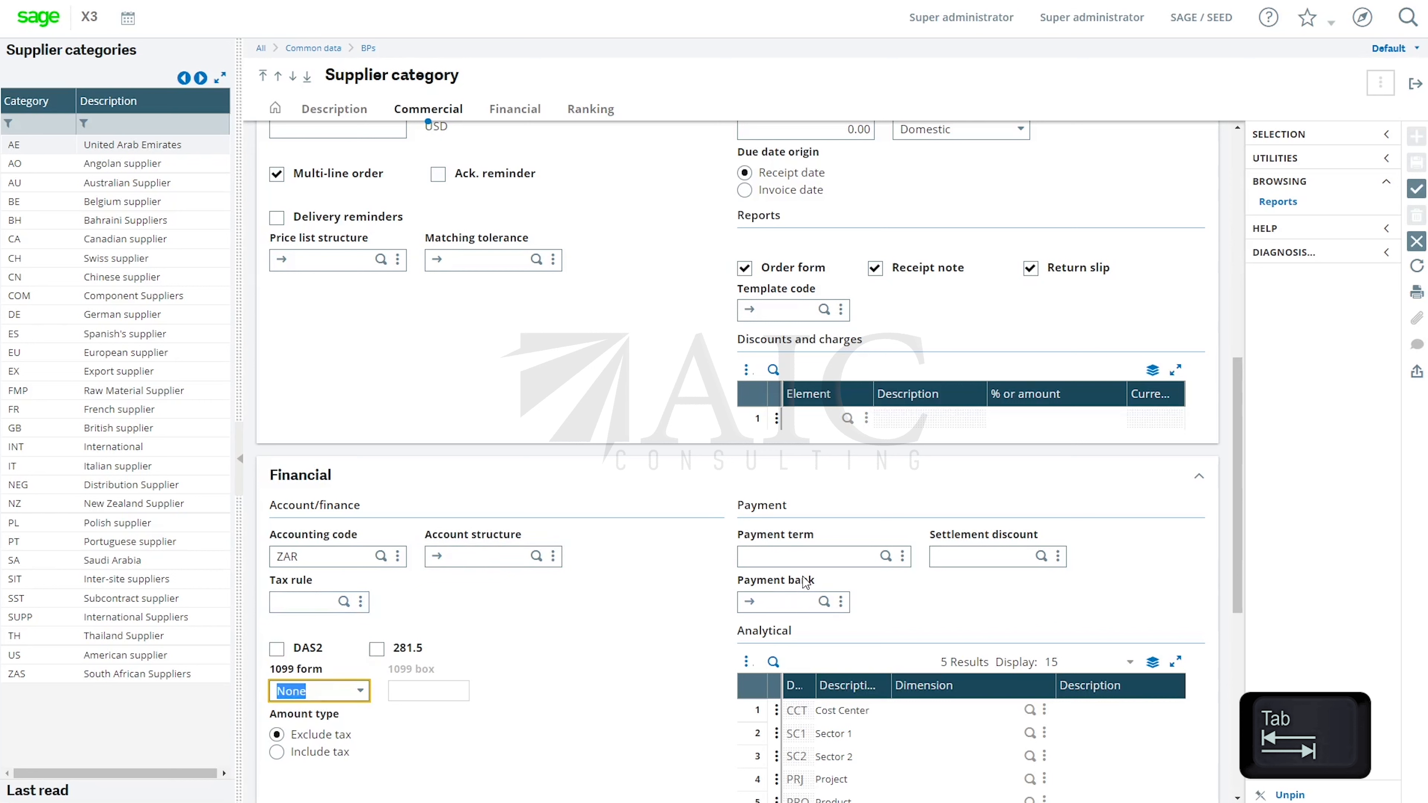
pyautogui.press('Tab')
pyautogui.press('Tab')
pyautogui.press('Tab')
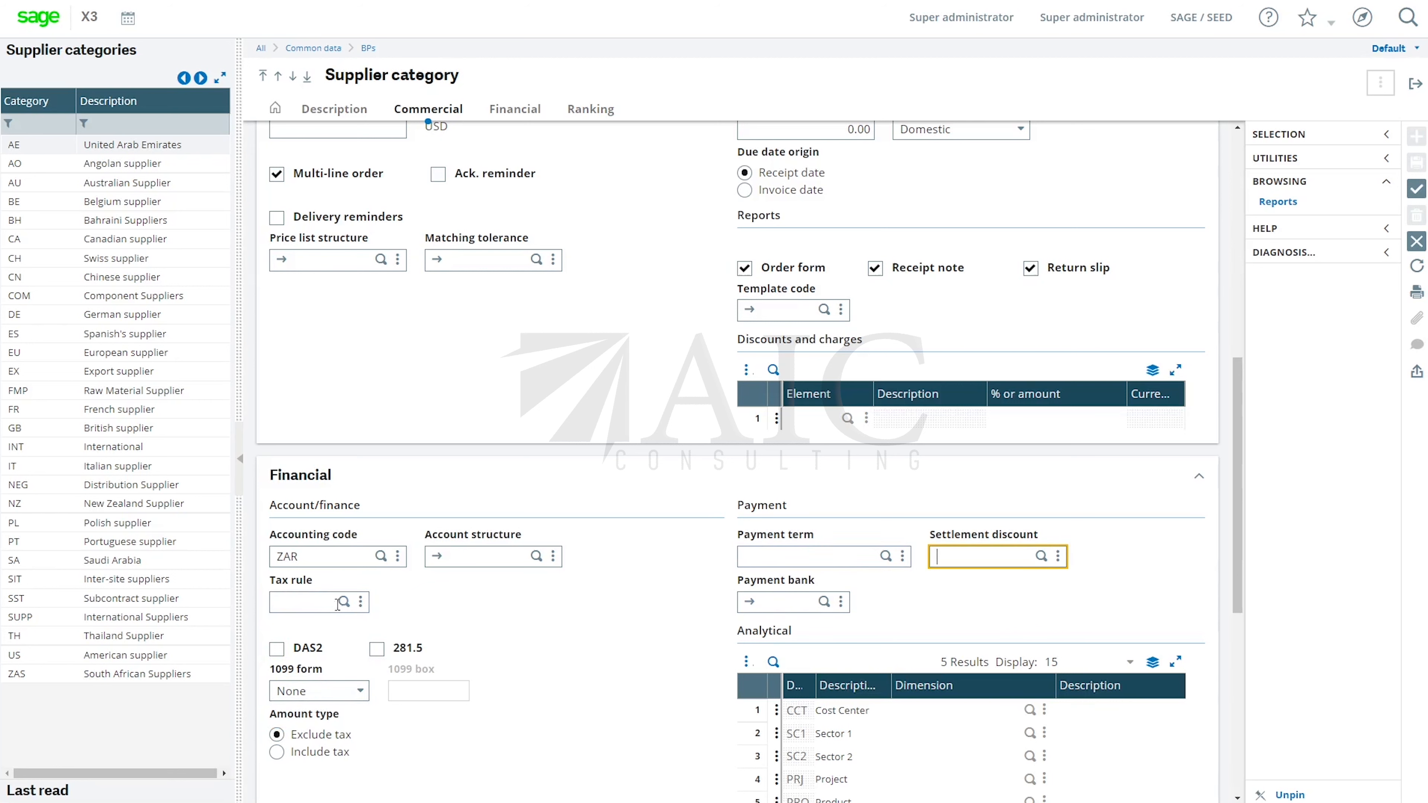
pyautogui.scroll(-1, 605, 618)
pyautogui.scroll(-7, 606, 618)
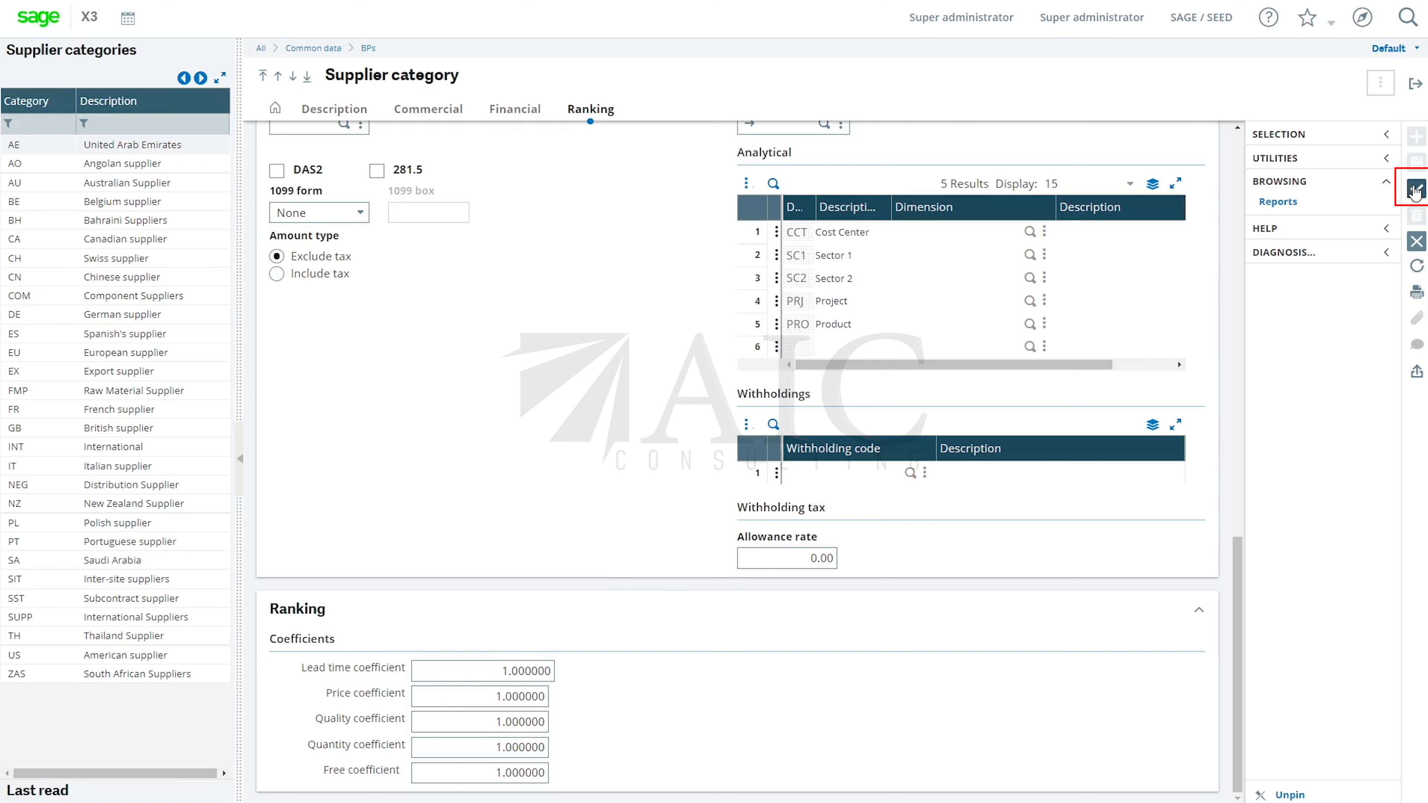
pyautogui.click(1414, 190)
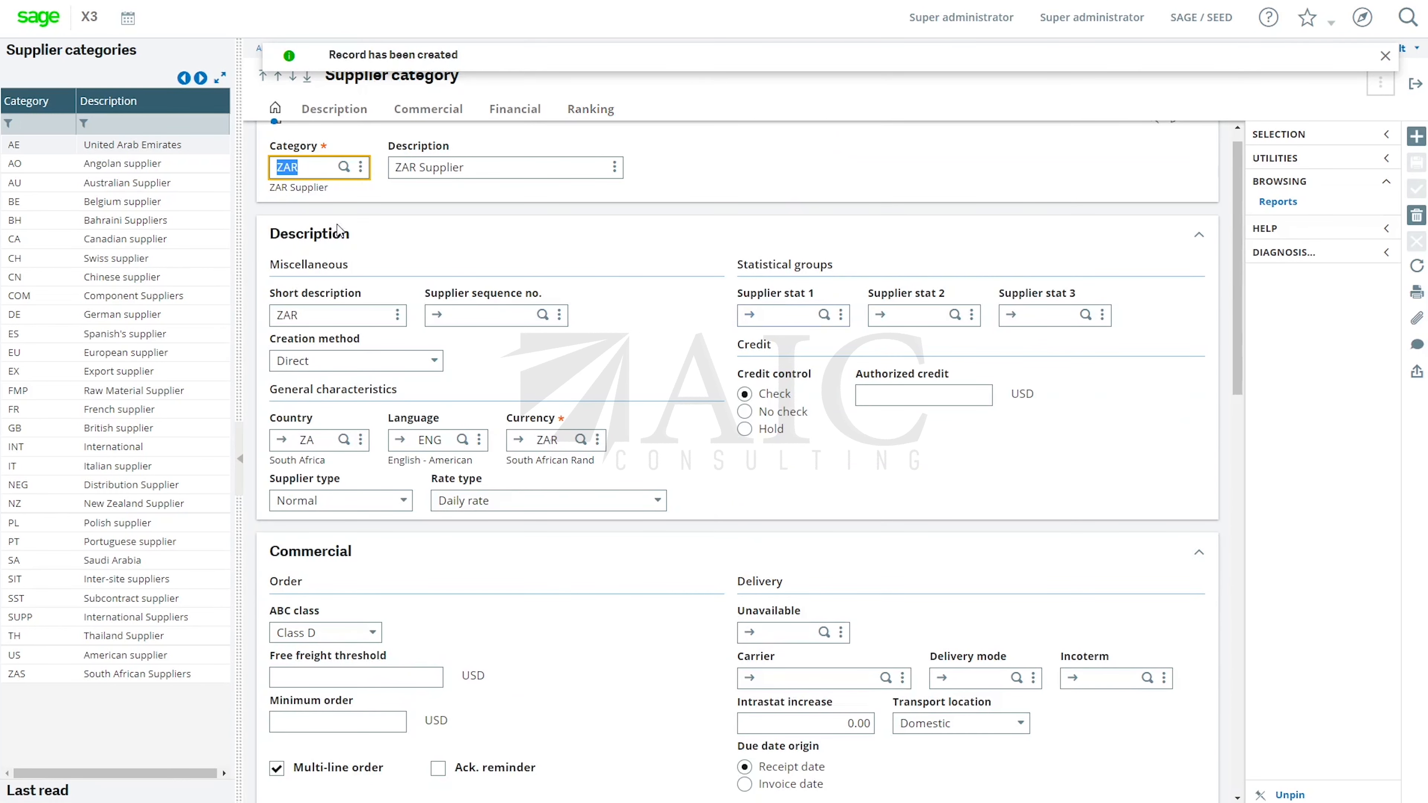
# Duplicate the ZAR category by changing the code to USD, the description to "USD Supplier" and the short description to USD.
pyautogui.write('USD')
pyautogui.press('Tab')
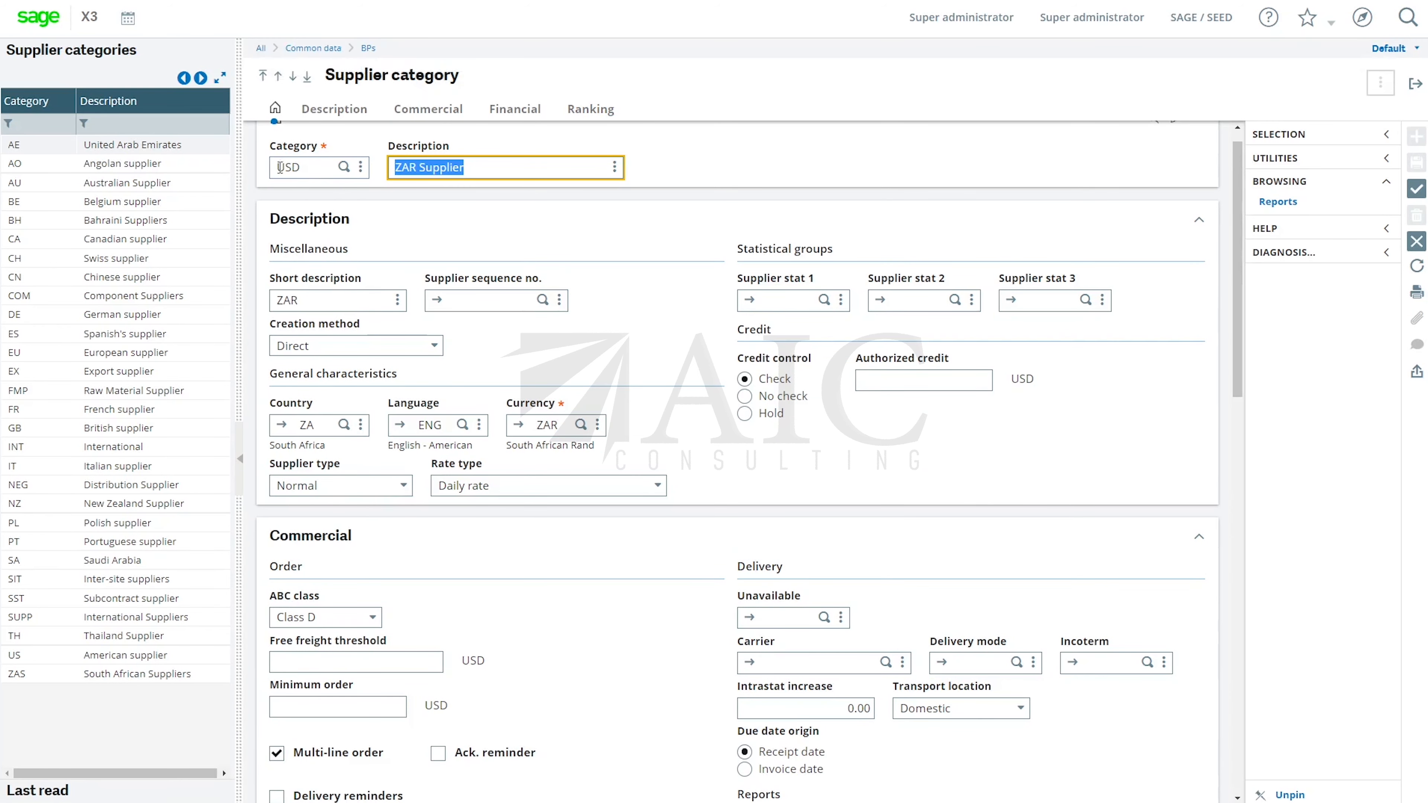
pyautogui.click(416, 166)
pyautogui.moveTo(416, 167); pyautogui.dragTo(392, 166)
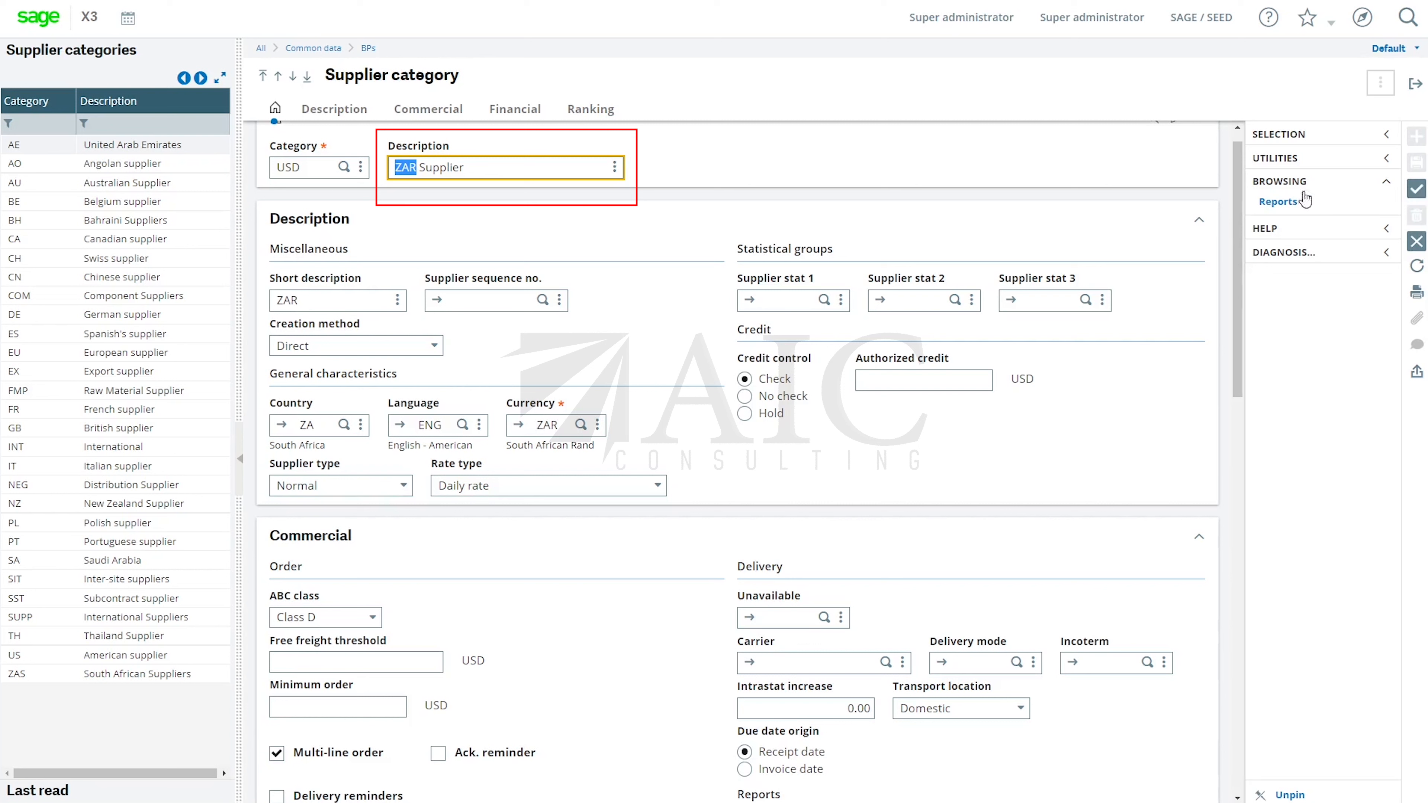
pyautogui.write('USD')
pyautogui.click(314, 299)
pyautogui.doubleClick(322, 302)
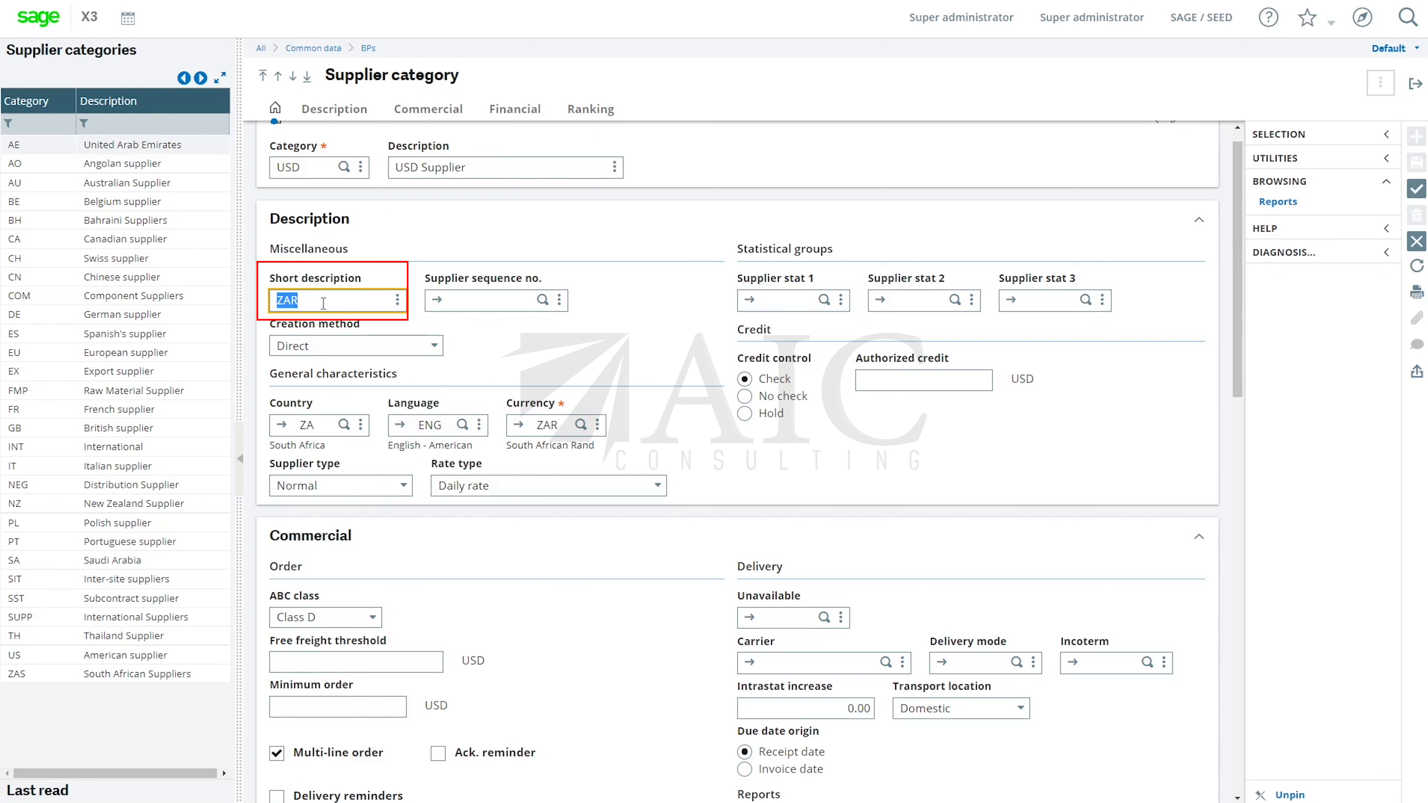
pyautogui.write('USD')
# Set the accounting code of the USD category to USD in the Financial section.
pyautogui.scroll(-12, 516, 365)
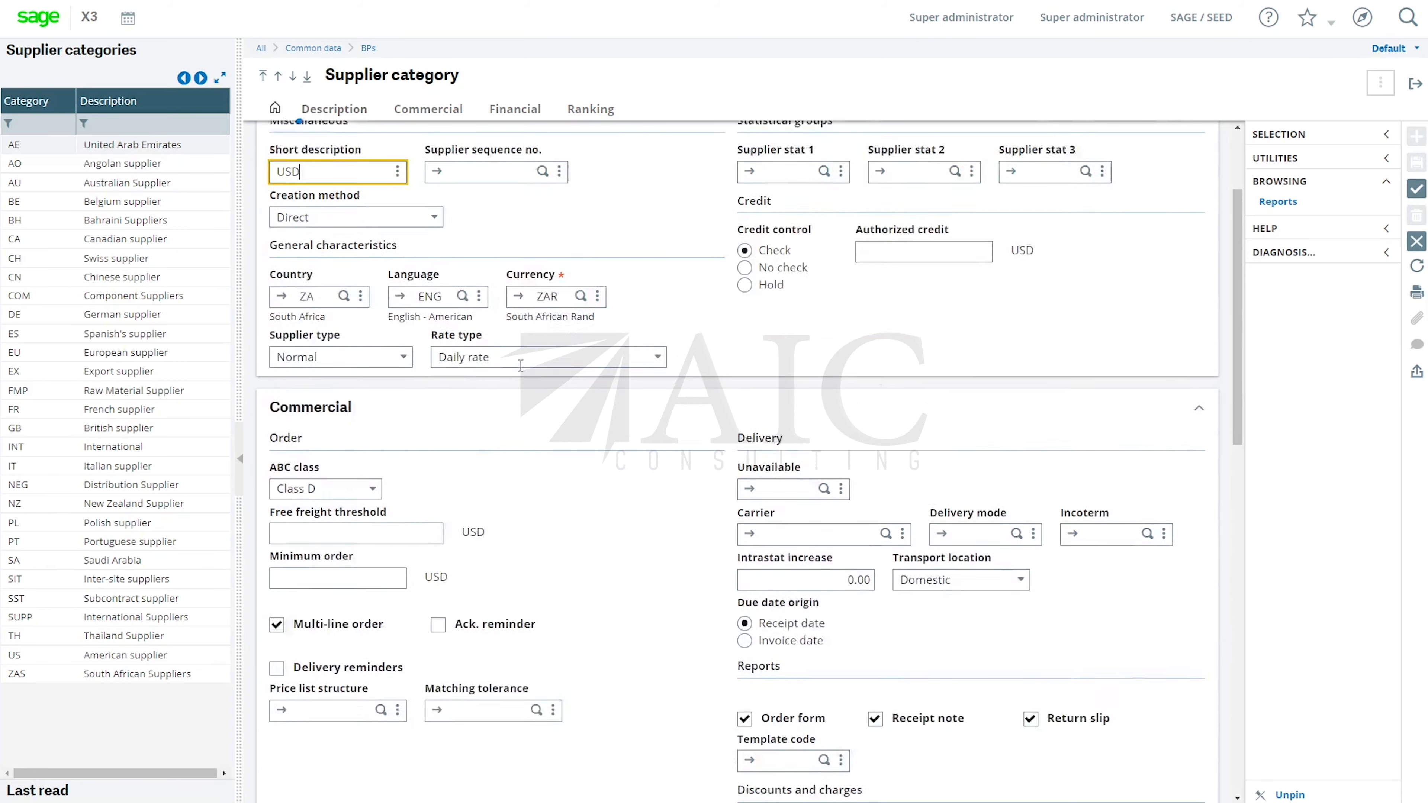
pyautogui.doubleClick(322, 390)
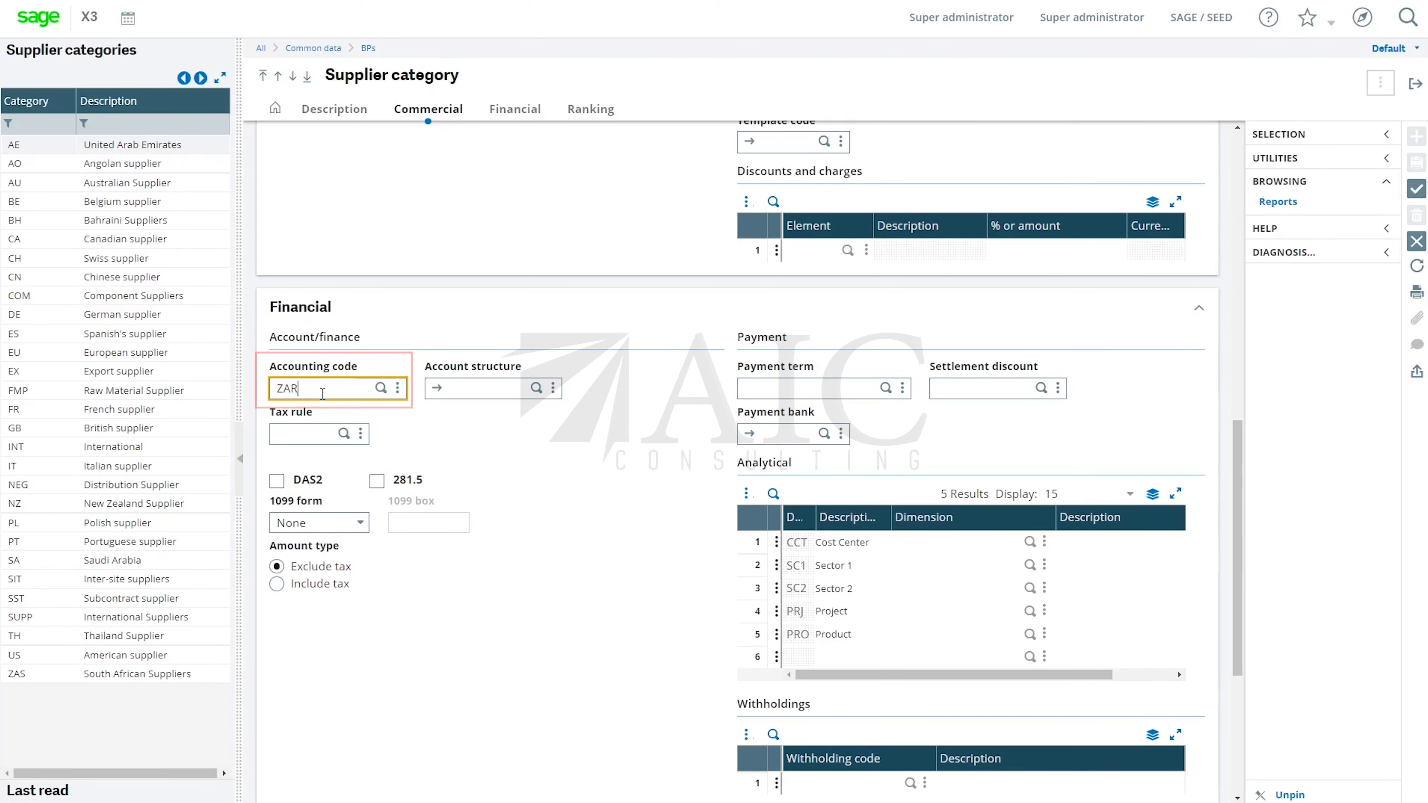
pyautogui.write('USD')
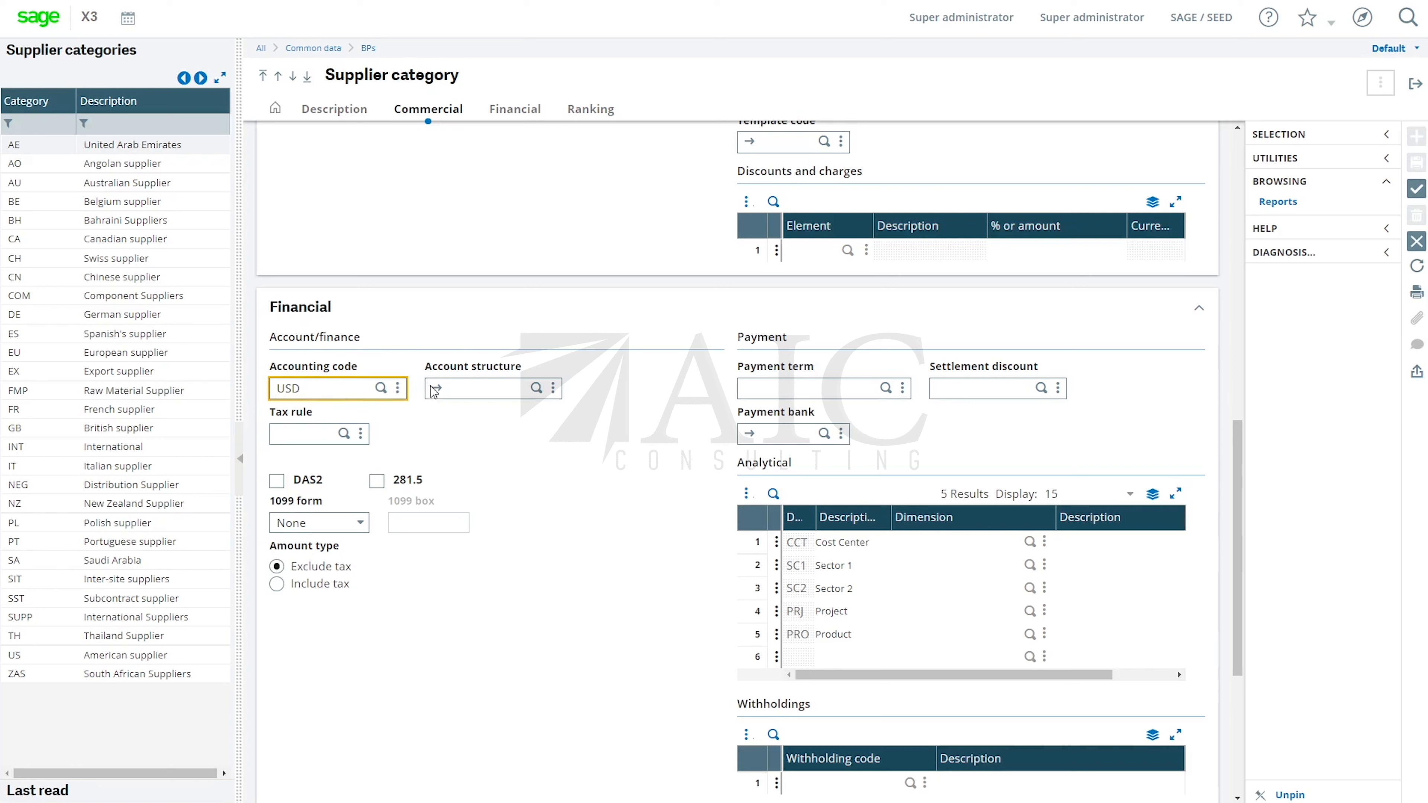
pyautogui.click(549, 391)
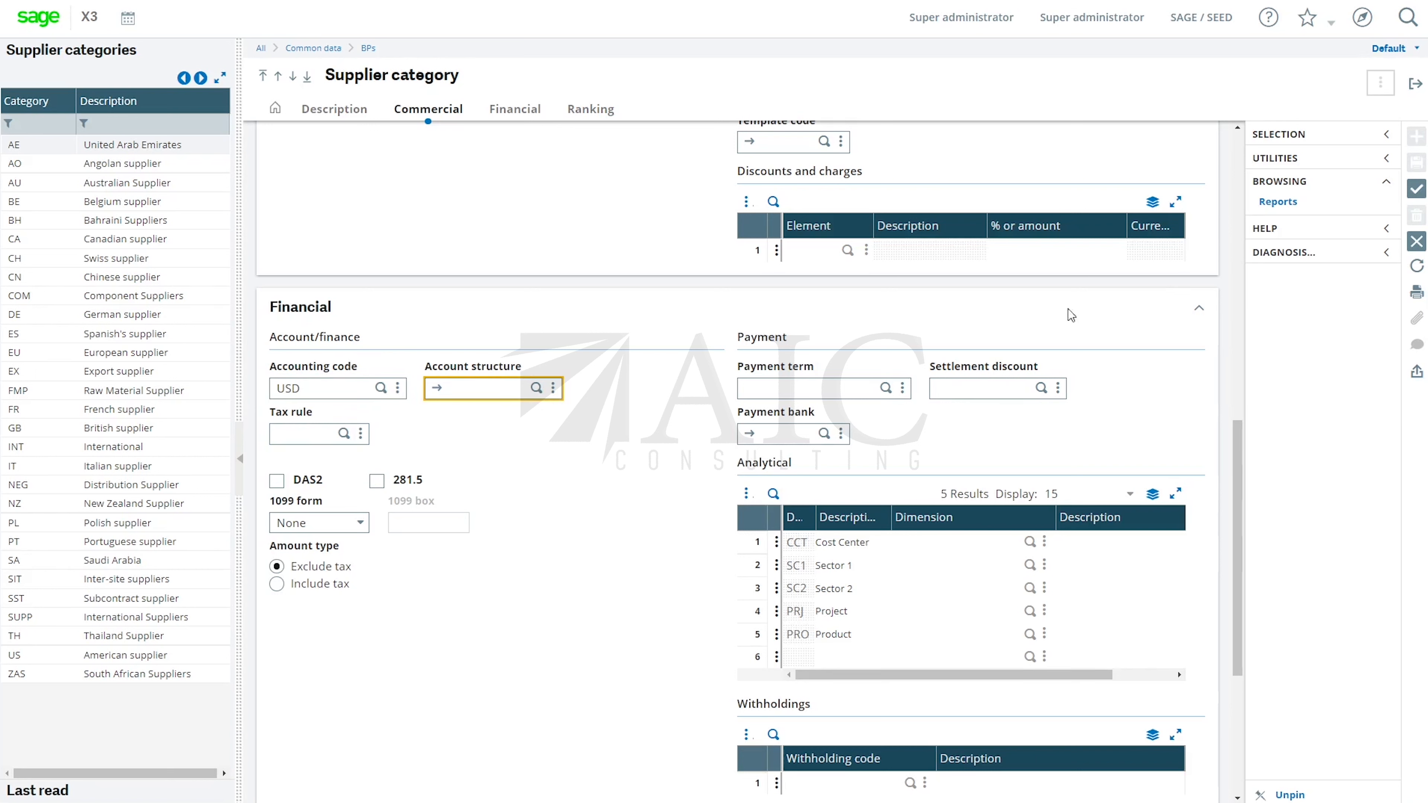
# Choose CASH as the payment term and create the USD supplier category record, confirming the duplication.
pyautogui.click(764, 388)
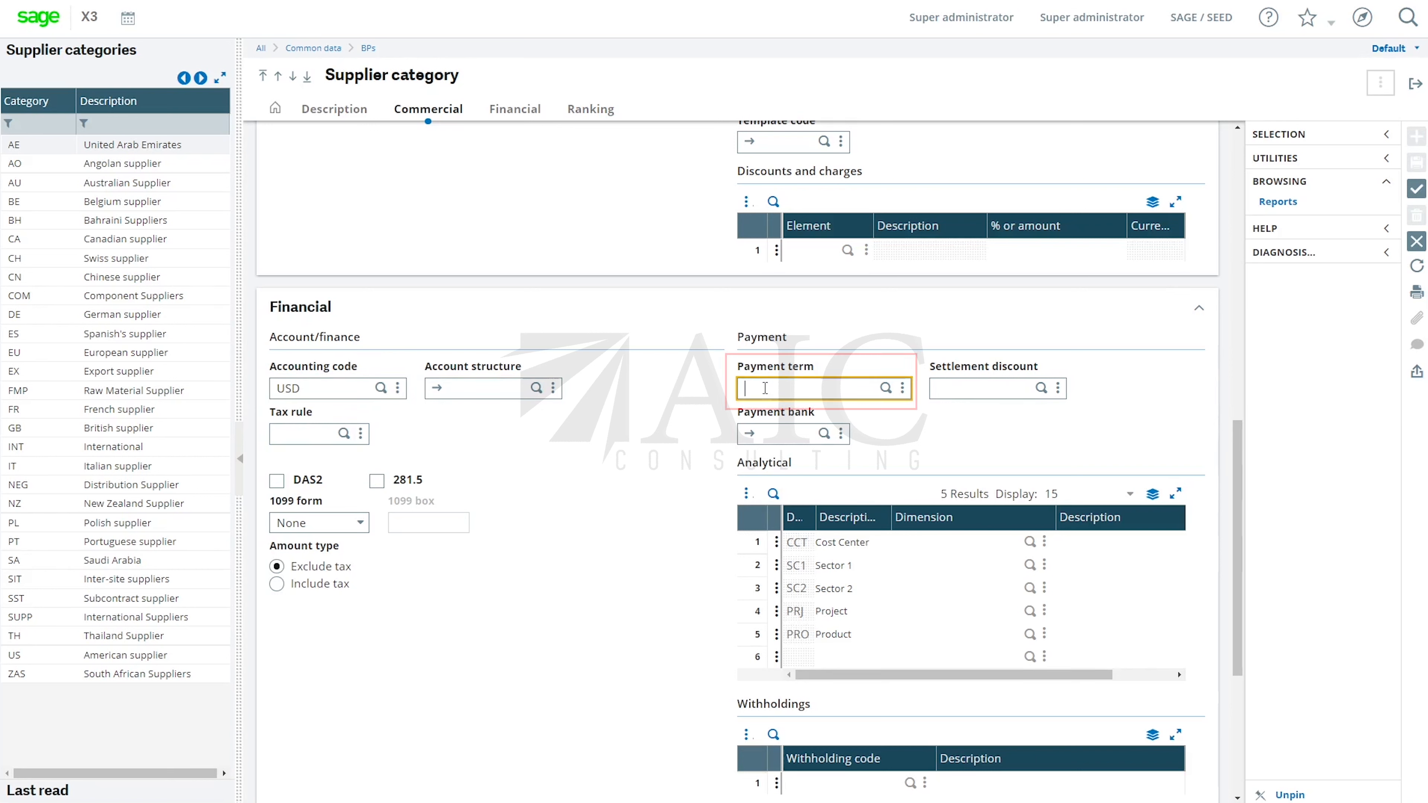
pyautogui.click(885, 388)
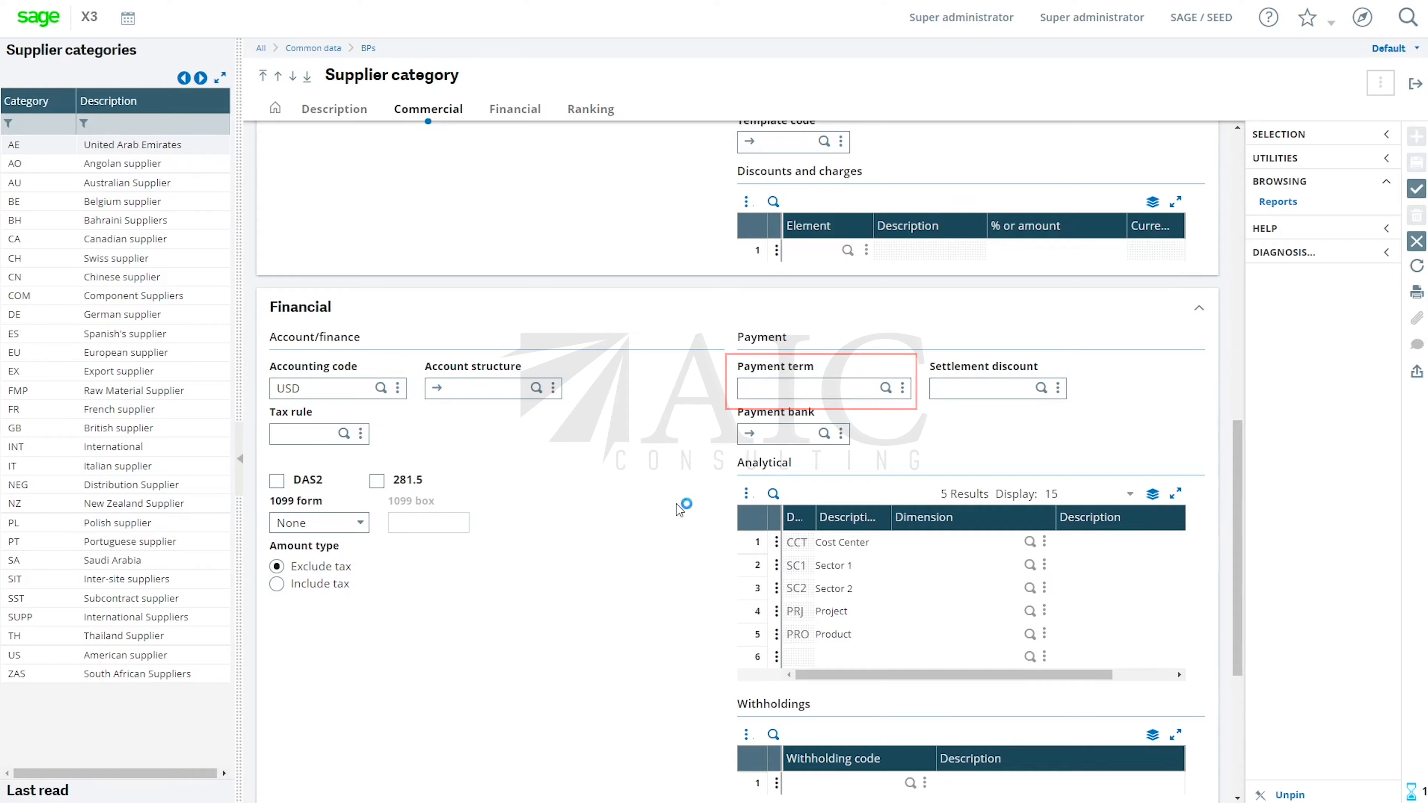
pyautogui.scroll(-5, 554, 493)
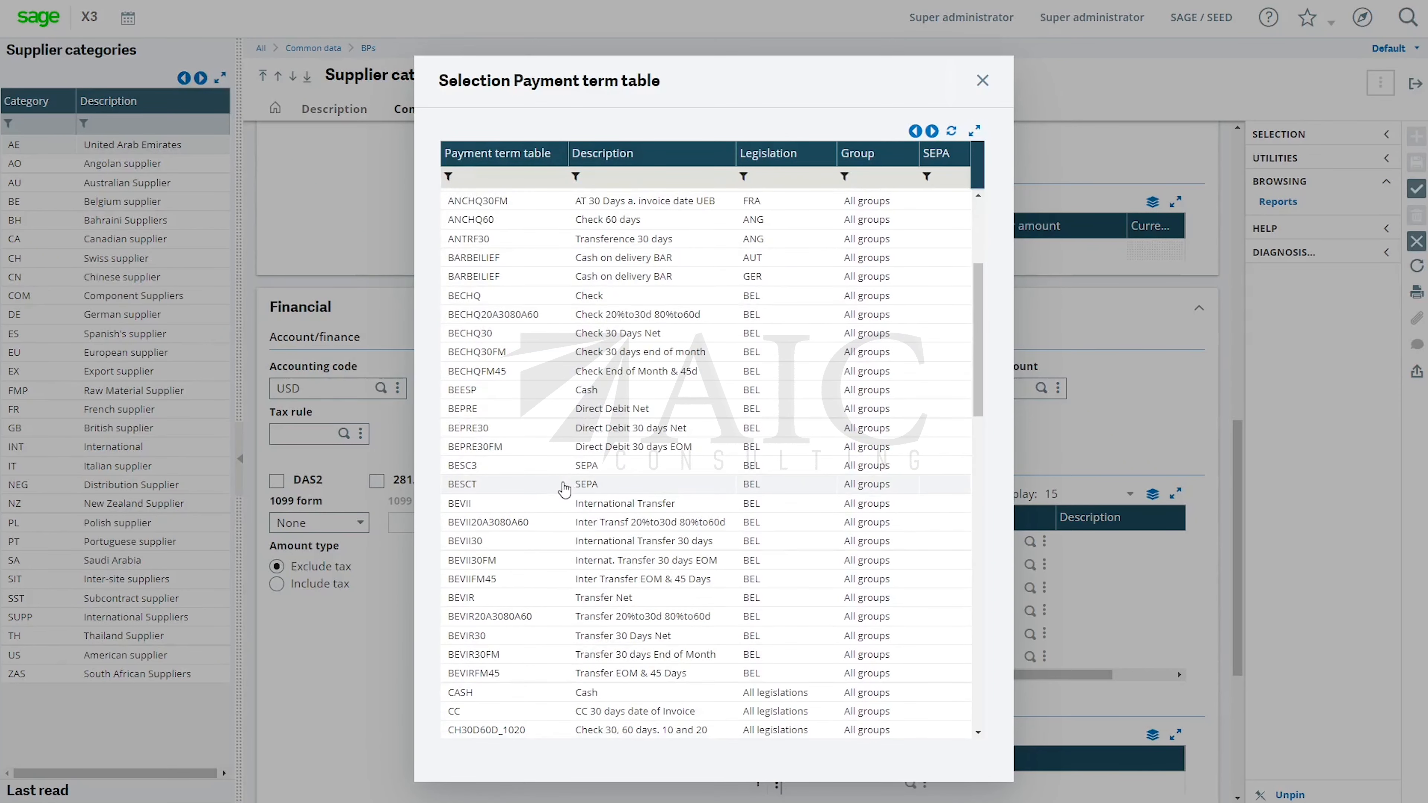
pyautogui.click(461, 619)
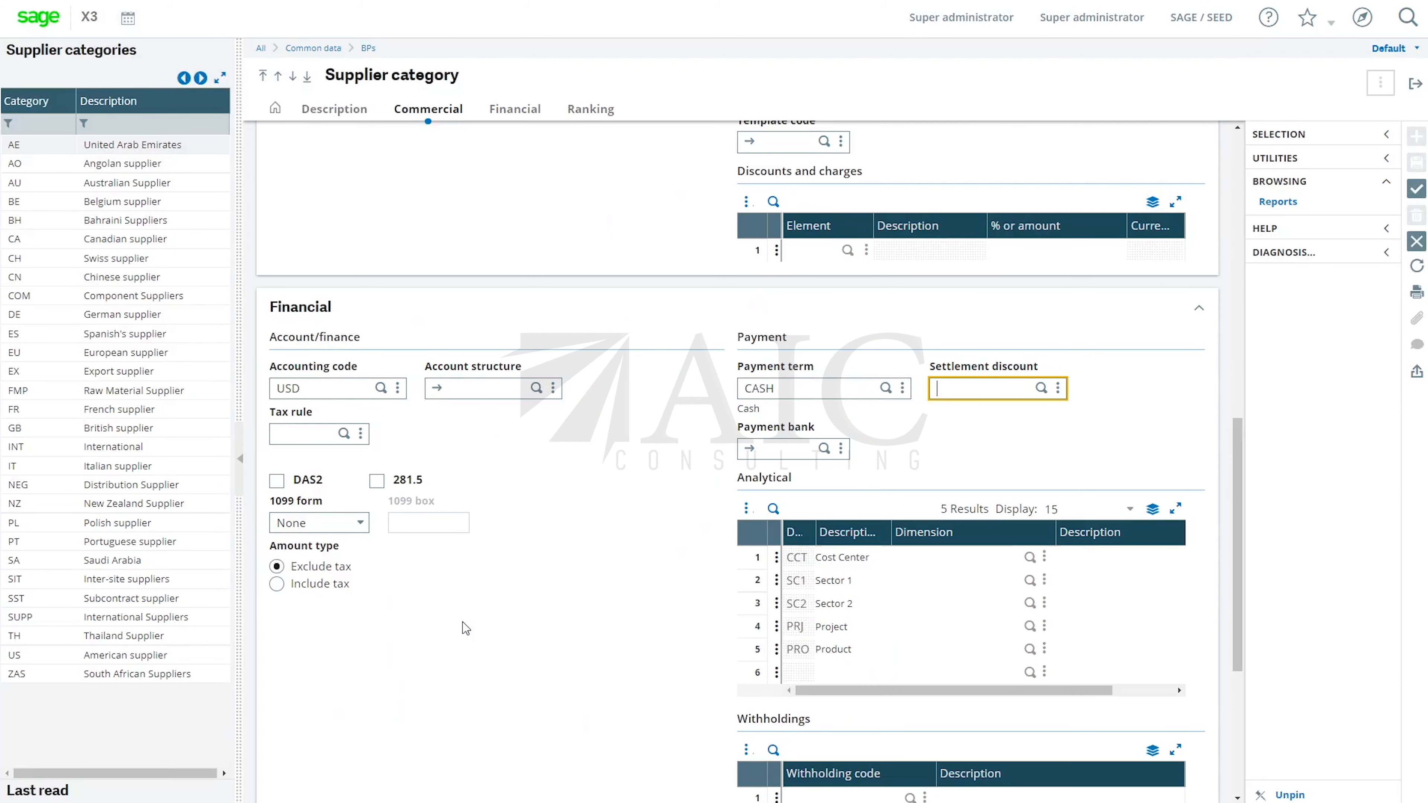
pyautogui.click(1415, 190)
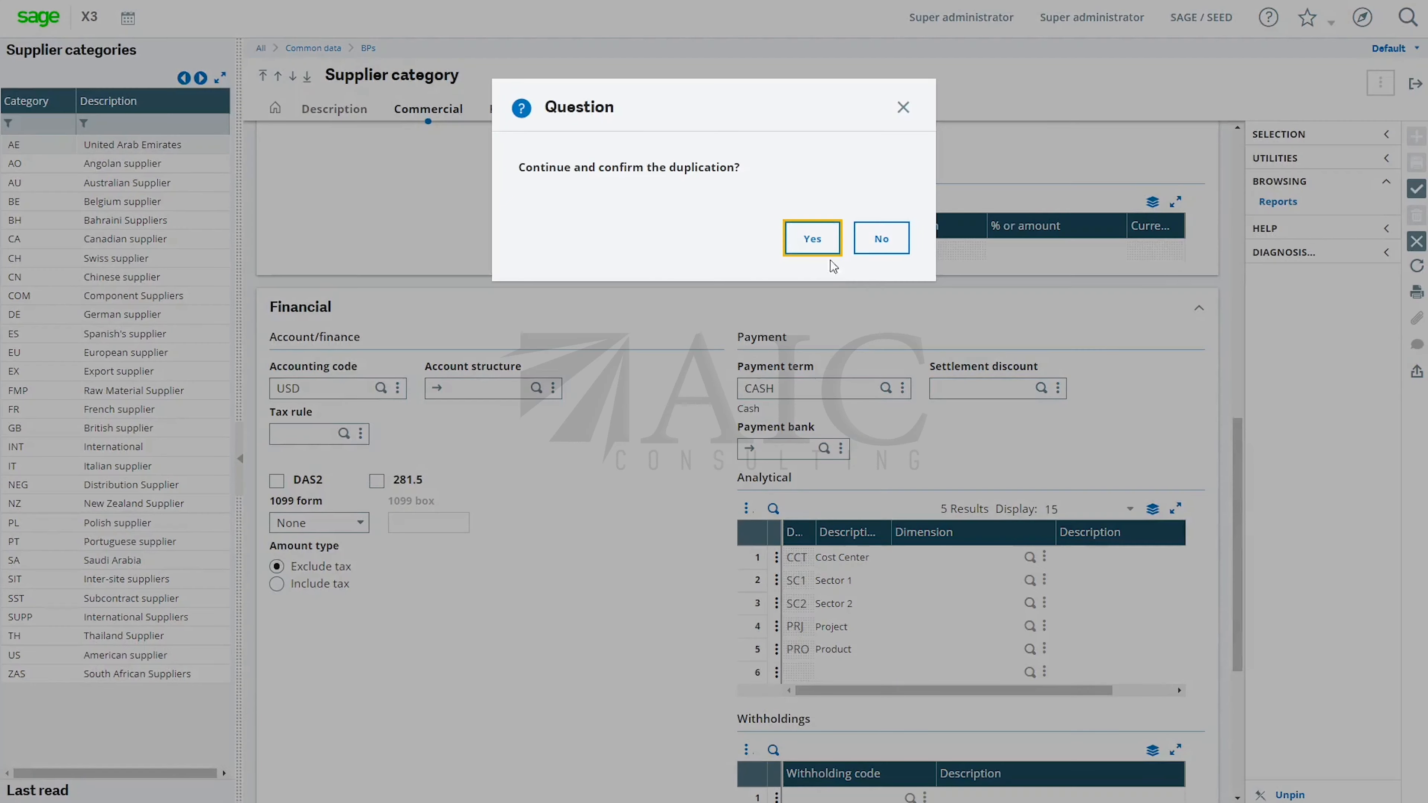
pyautogui.click(810, 247)
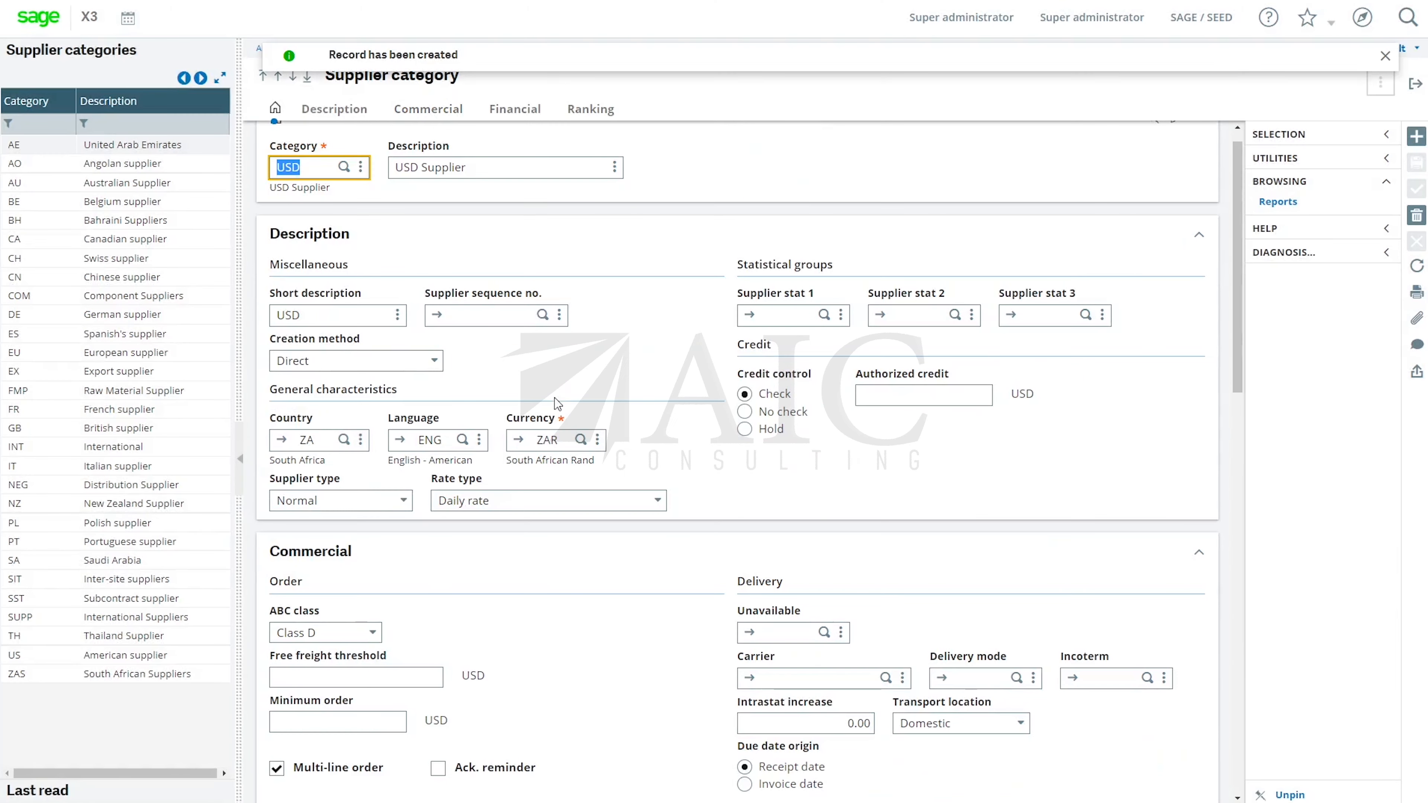
# Set the currency of the USD supplier category to USD and save the record.
pyautogui.click(549, 441)
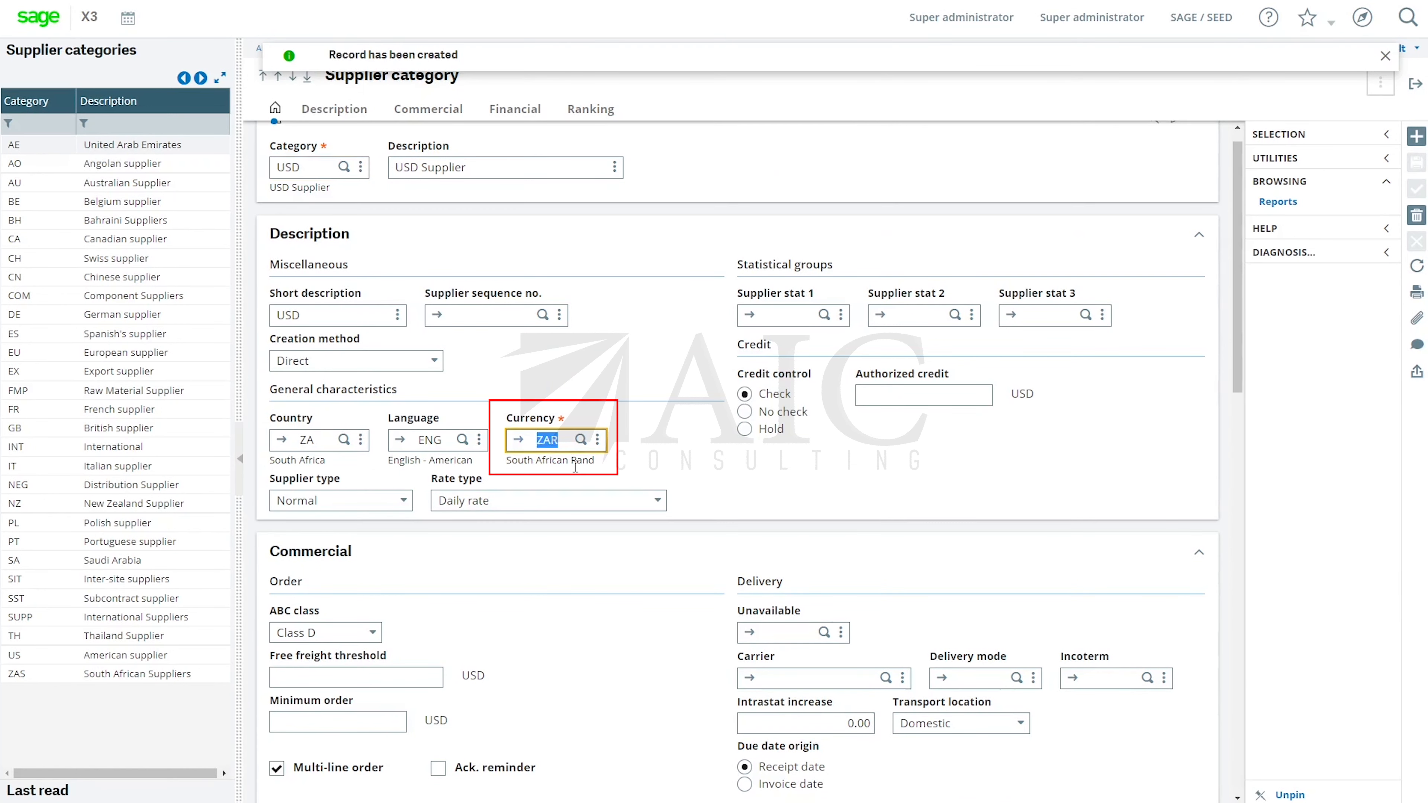
pyautogui.write('UAS')
pyautogui.press('BackSpace')
pyautogui.press('BackSpace')
pyautogui.write('SD')
pyautogui.press('Tab')
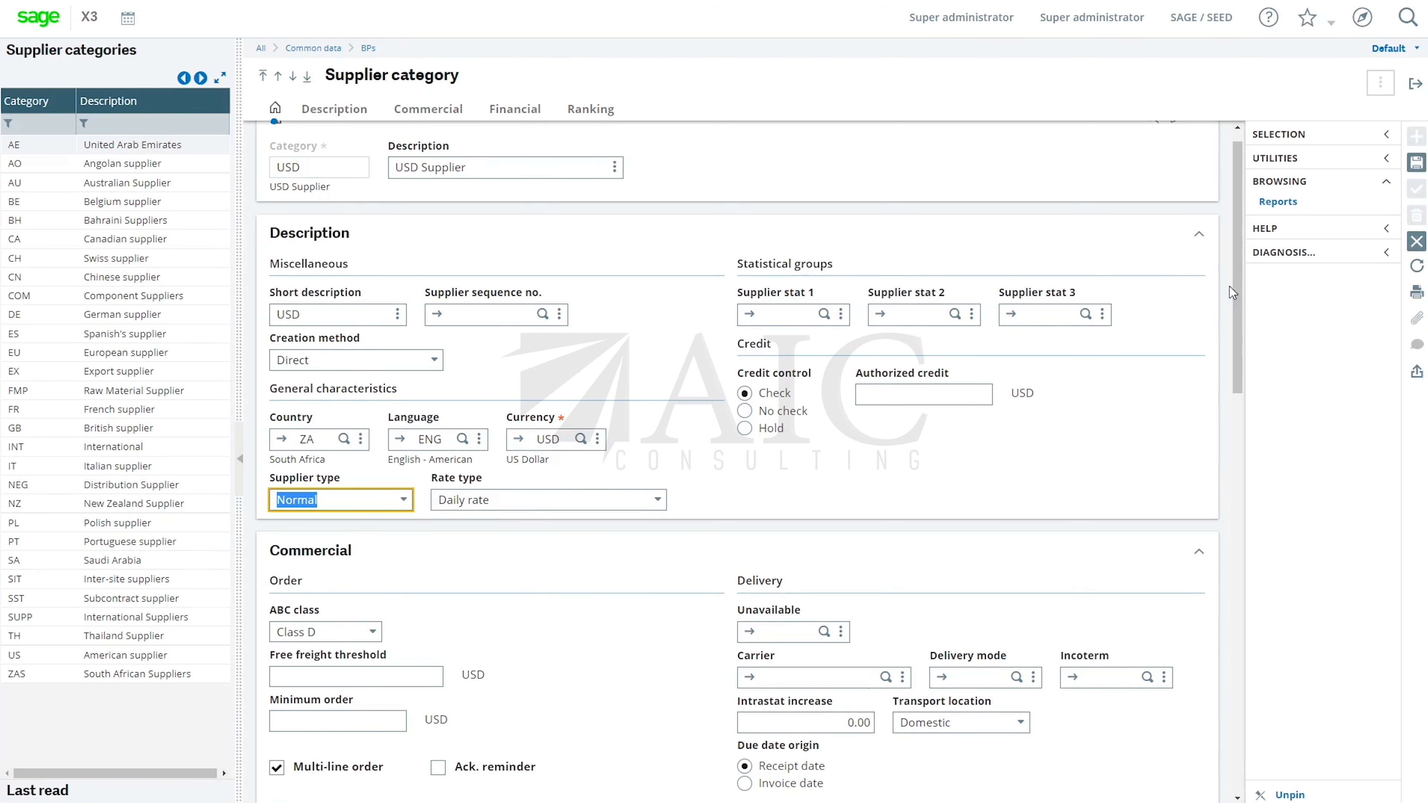
pyautogui.click(1416, 167)
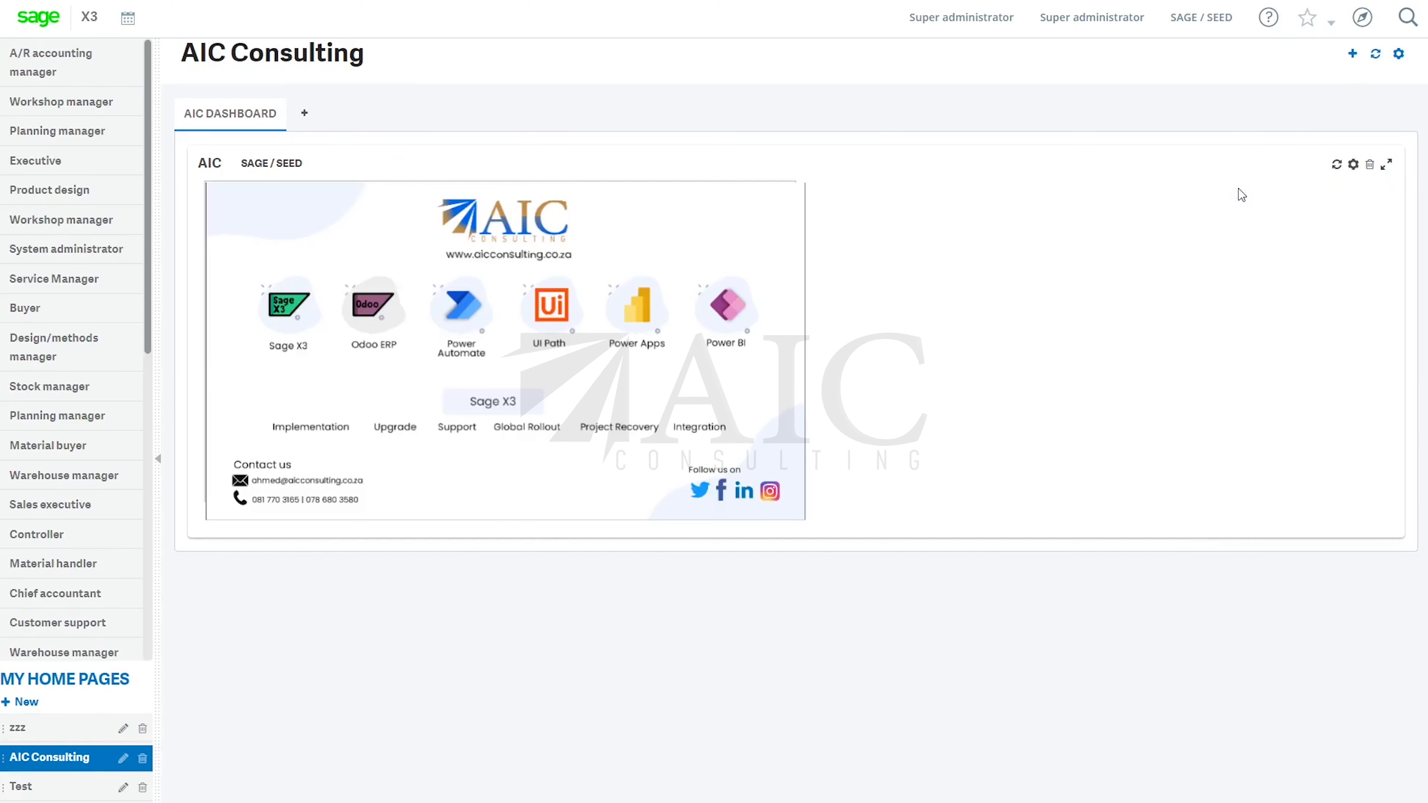
# Open the Suppliers function under BPs in Common data and start a new supplier record.
pyautogui.click(1364, 19)
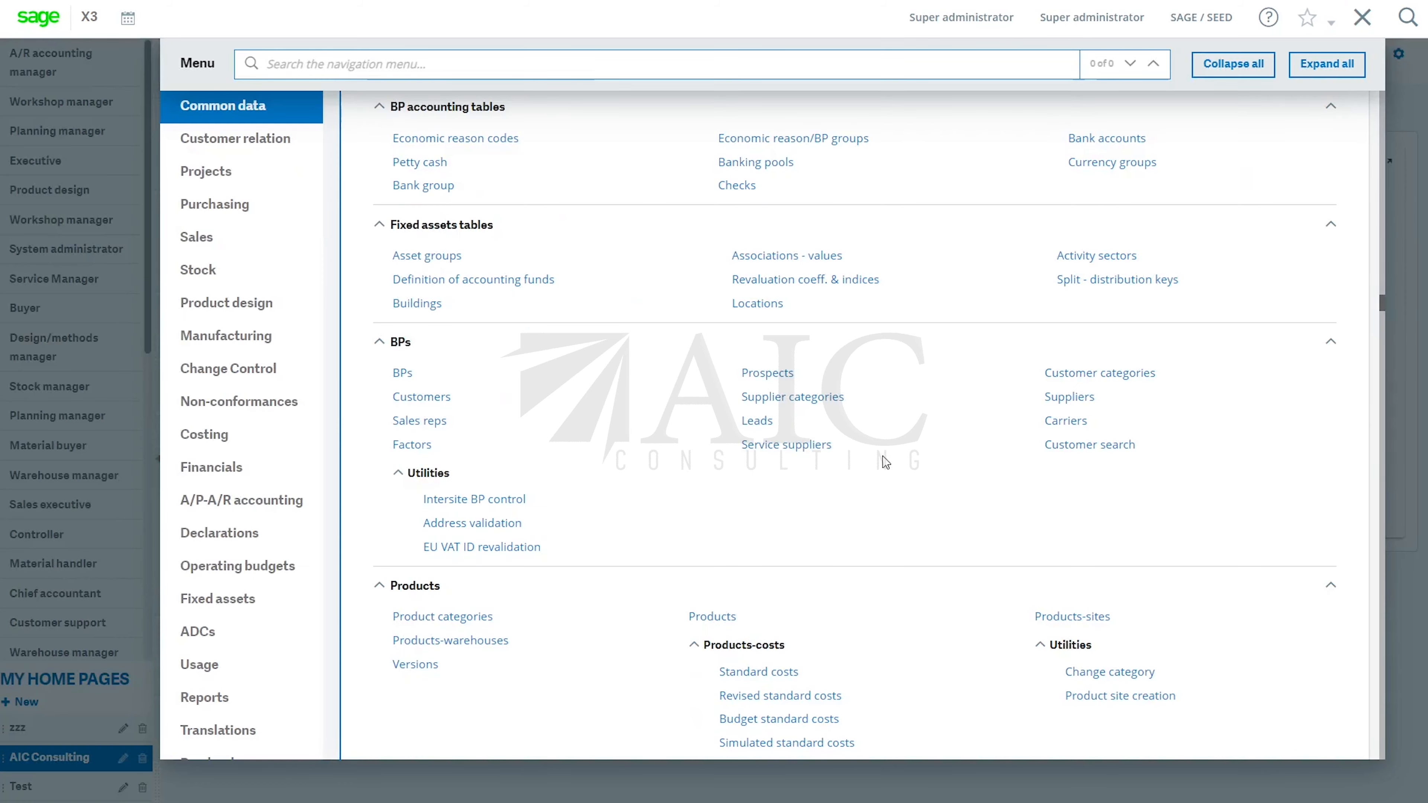
pyautogui.click(1069, 396)
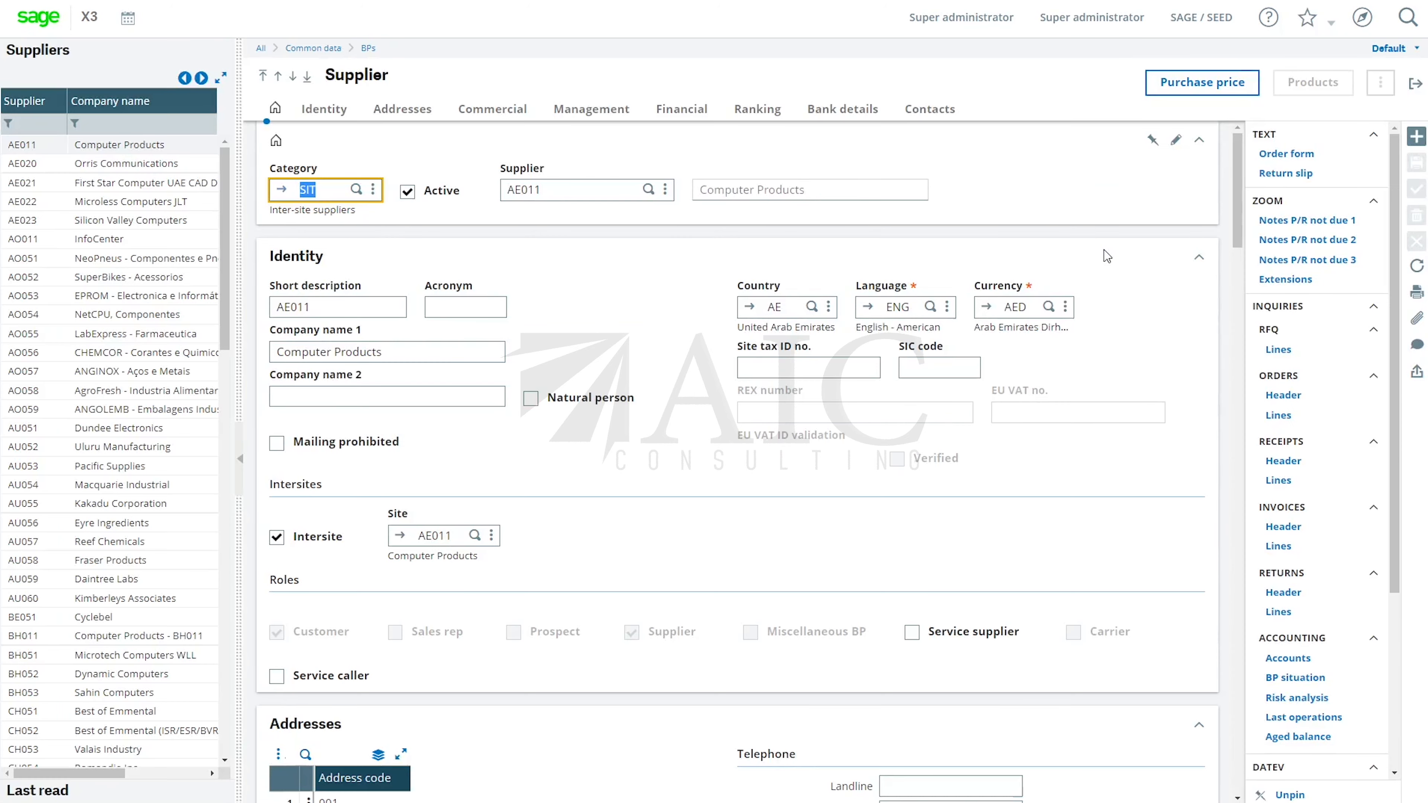
pyautogui.click(1415, 137)
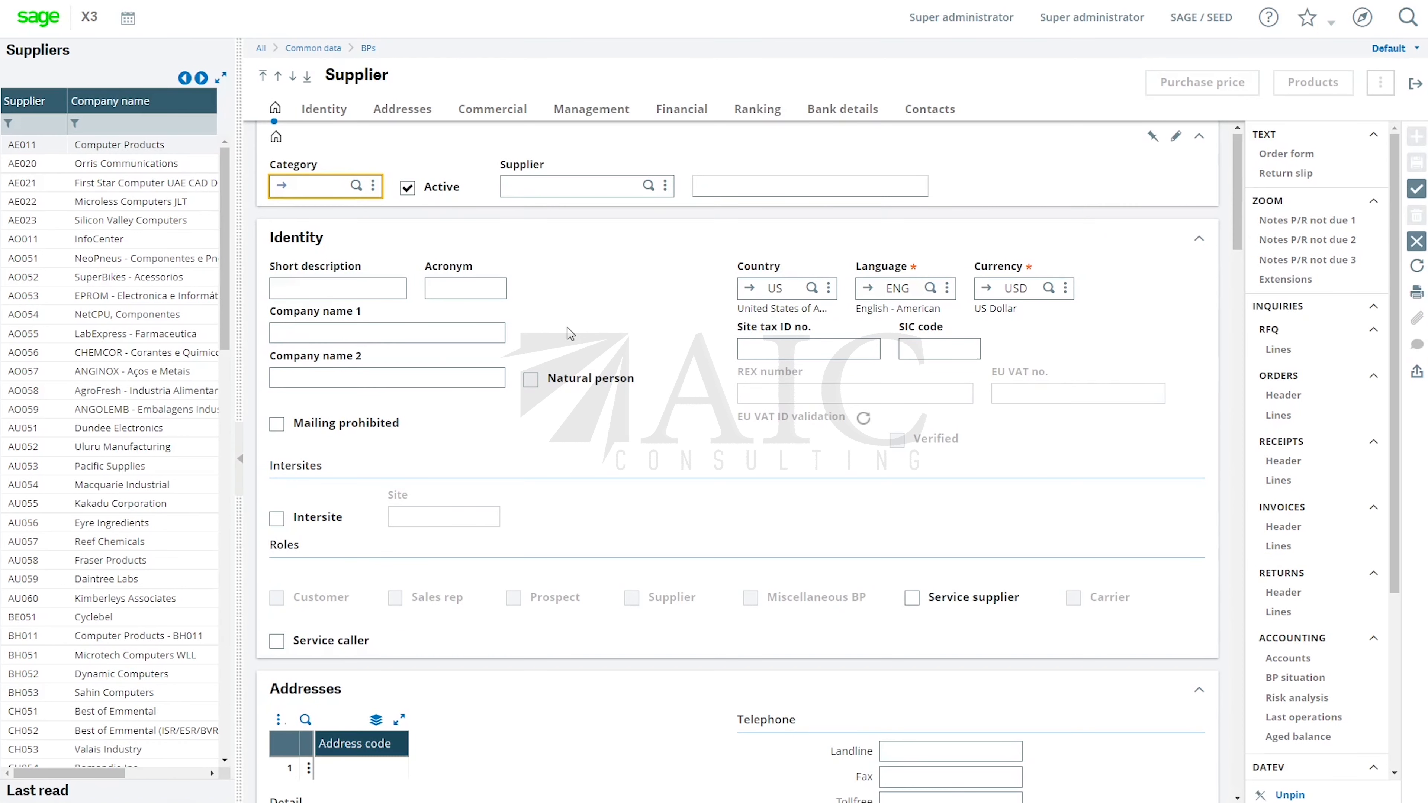
# Assign the ZAR category to the new supplier and enter ZZZZTEST1 as the supplier code.
pyautogui.write('ZAR')
pyautogui.press('Tab')
pyautogui.press('Tab')
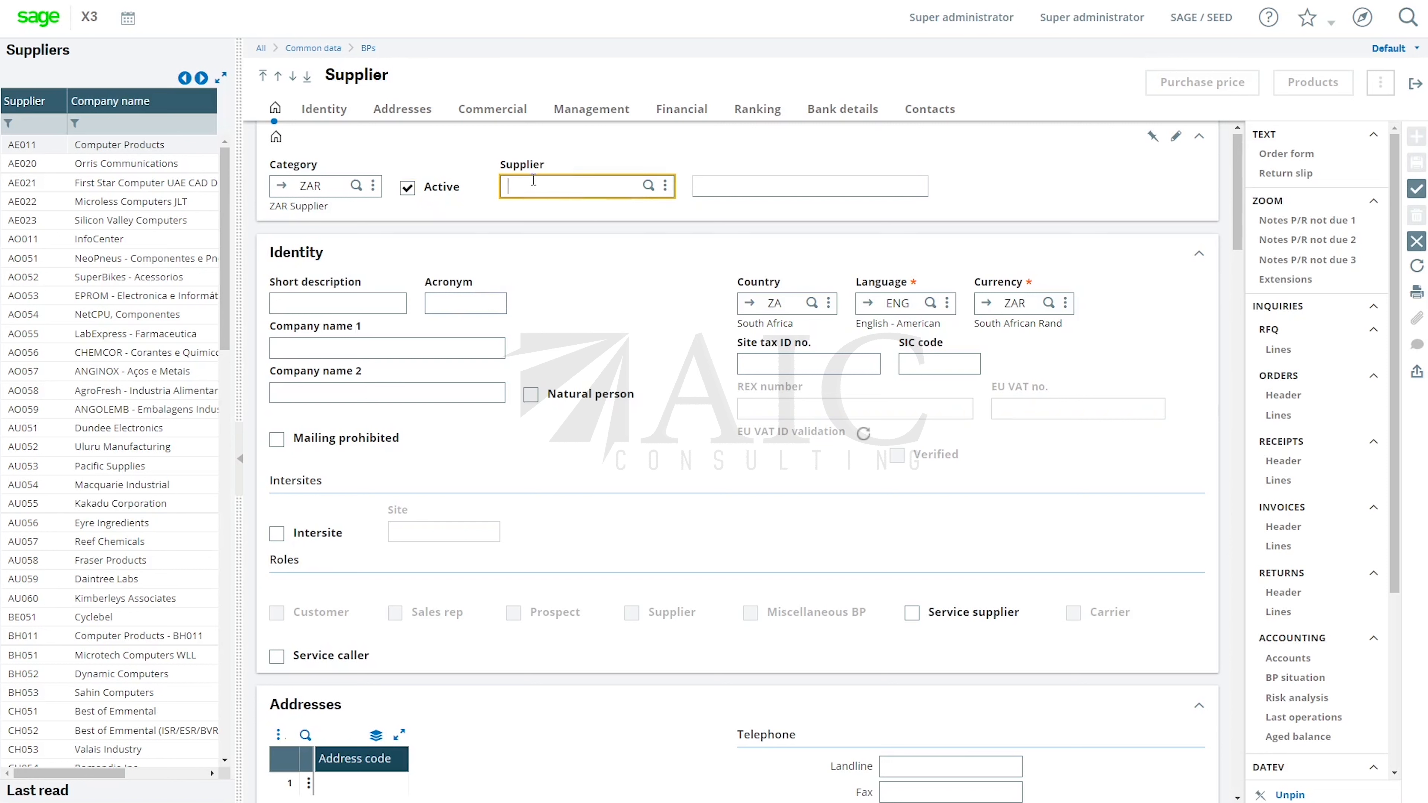
pyautogui.write('ZZZZTEST1')
pyautogui.press('Tab')
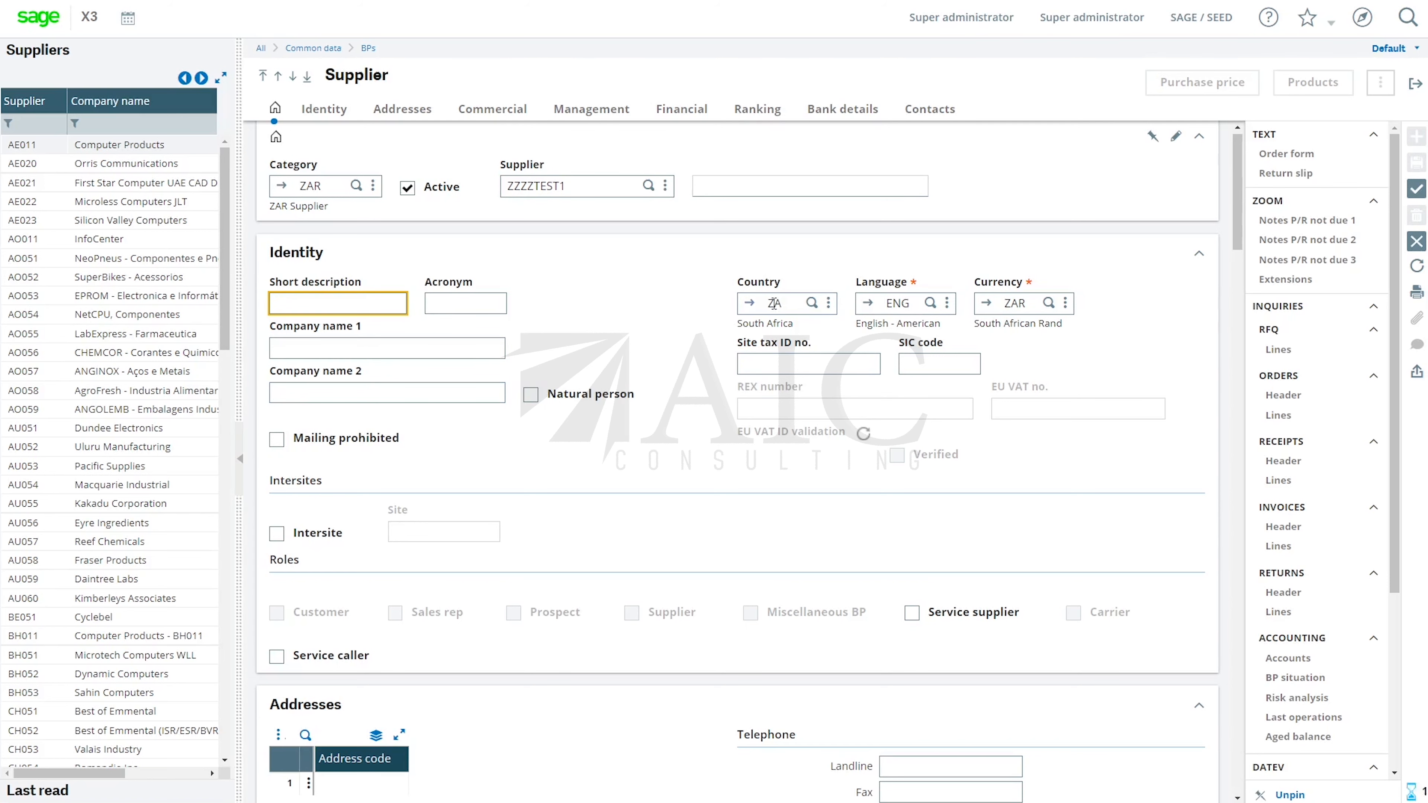
# Add an address line with address code 1 to the ZAR supplier.
pyautogui.scroll(-4, 390, 545)
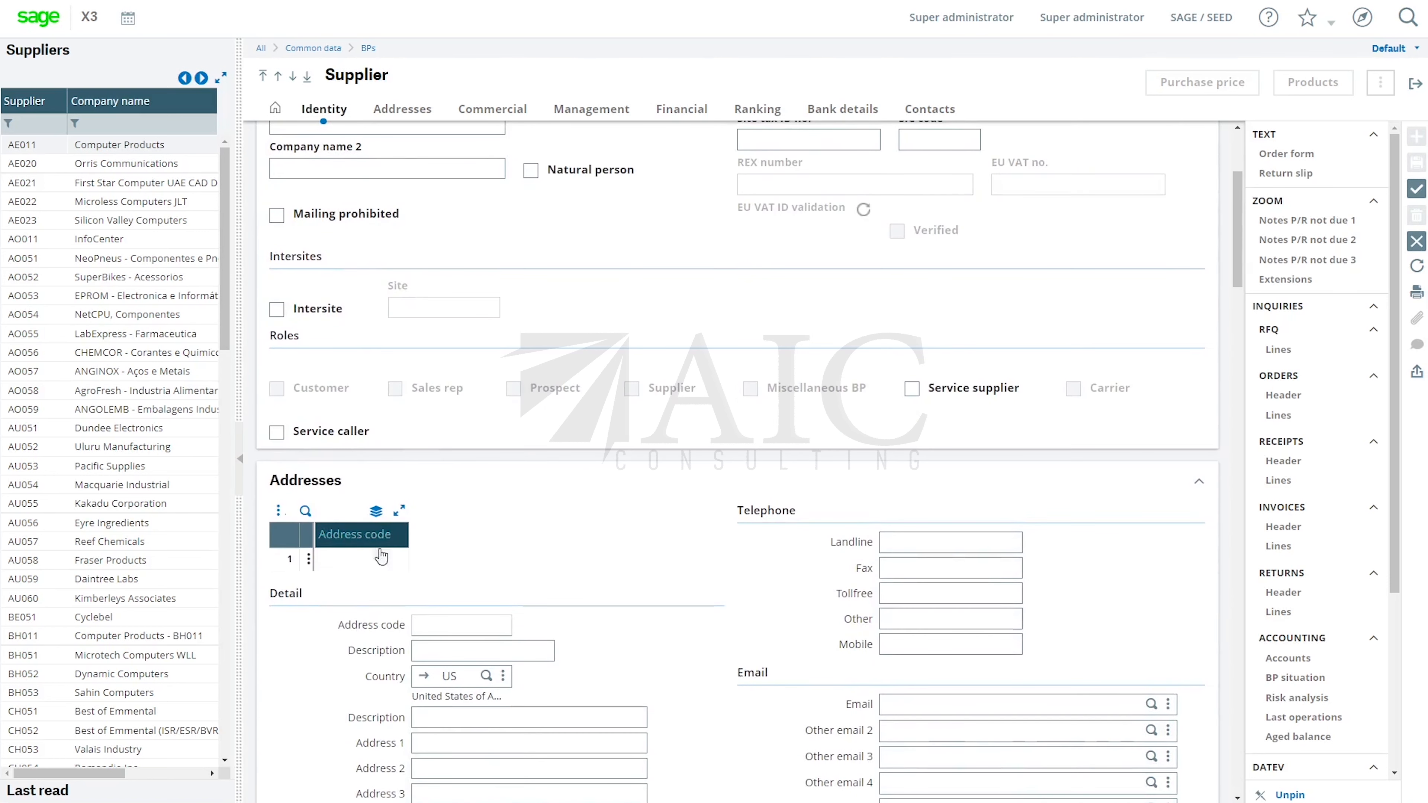
pyautogui.click(390, 561)
pyautogui.write('1')
pyautogui.press('Tab')
# Set the authorized credit to 1000 in the supplier's Management section.
pyautogui.scroll(-9, 545, 579)
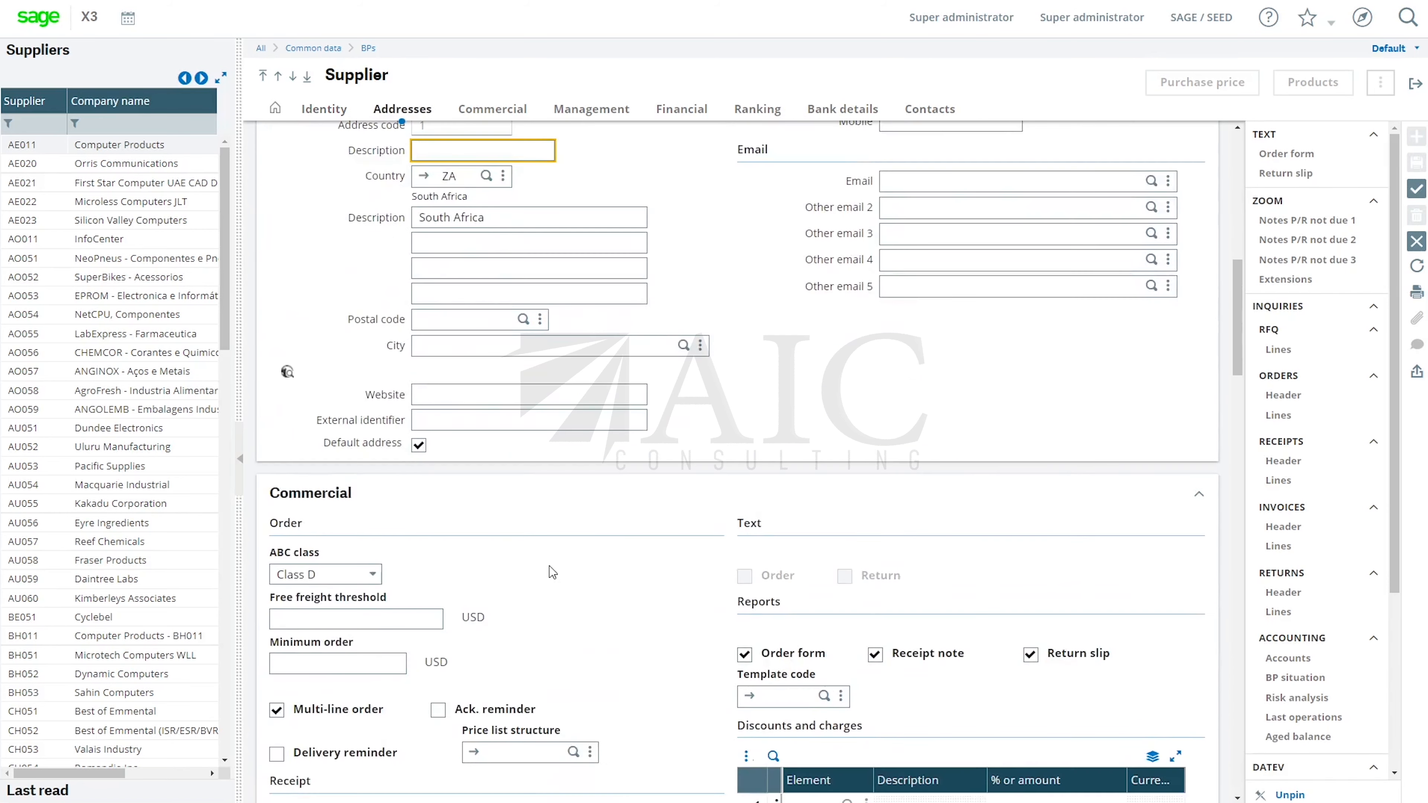
pyautogui.scroll(-3, 551, 573)
pyautogui.scroll(-3, 576, 529)
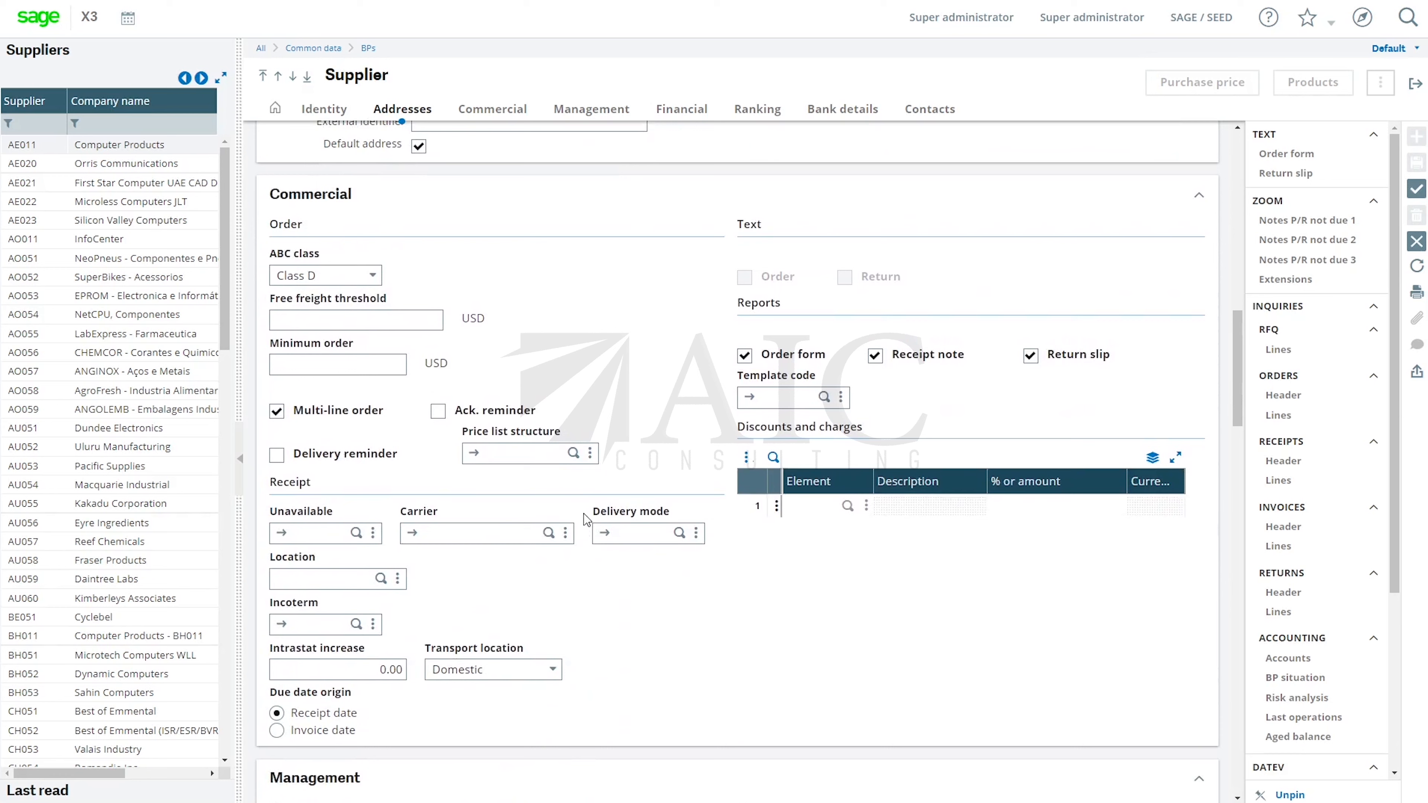
pyautogui.scroll(-7, 585, 512)
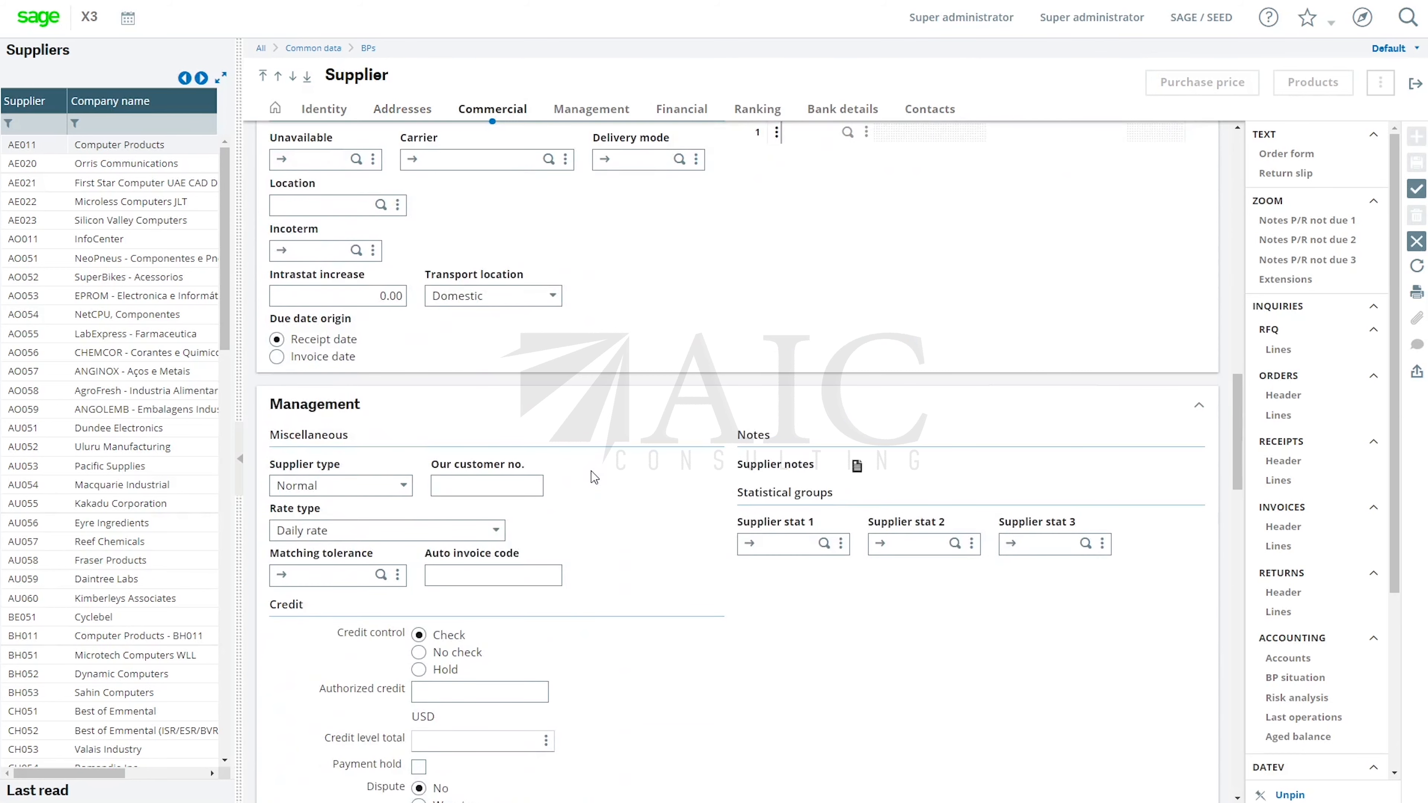
pyautogui.scroll(-3, 593, 477)
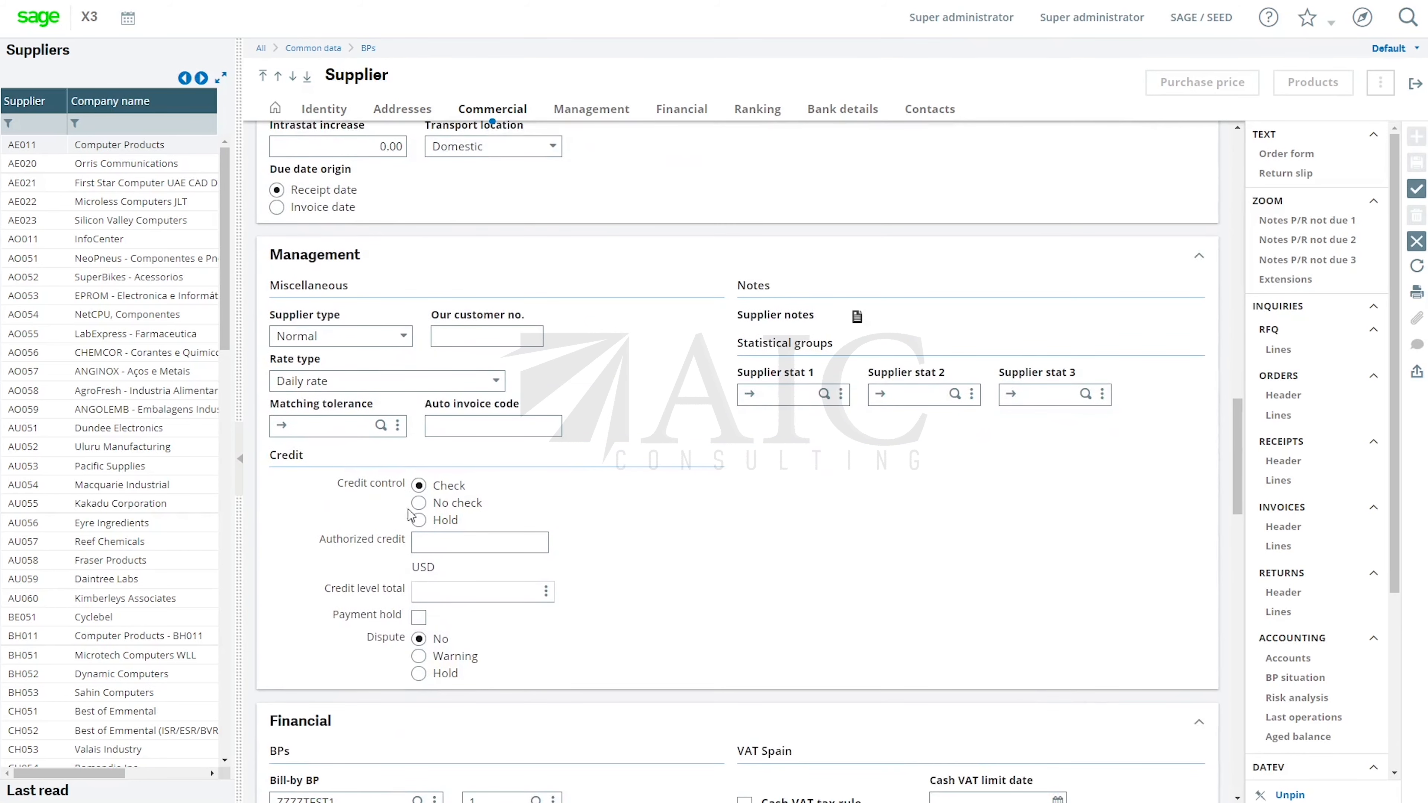
pyautogui.press('Tab')
pyautogui.write('1000')
pyautogui.press('Tab')
# Try to create the supplier, dismiss the error, and choose CASH as the payment term in the Financial section.
pyautogui.scroll(-4, 646, 508)
pyautogui.scroll(-8, 657, 496)
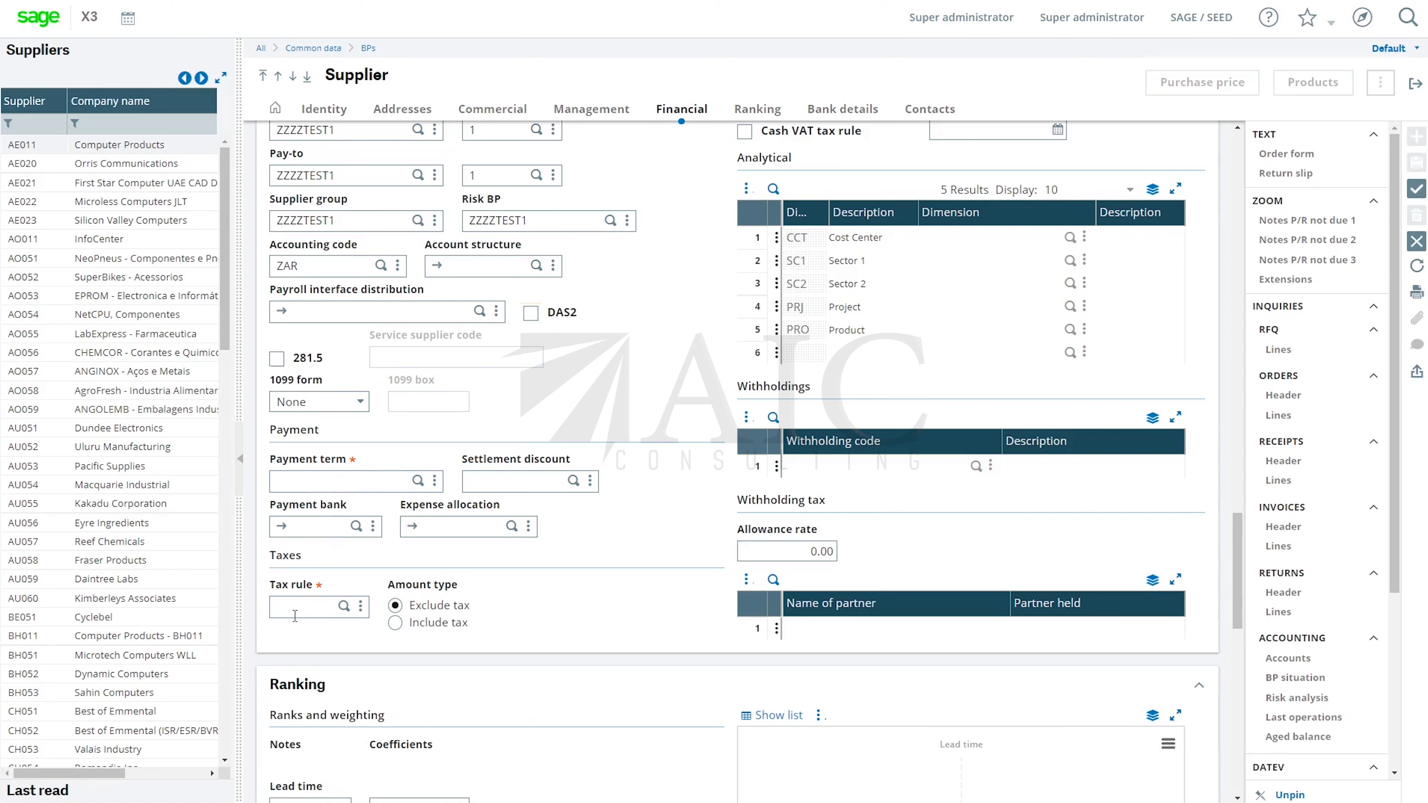
pyautogui.click(1417, 191)
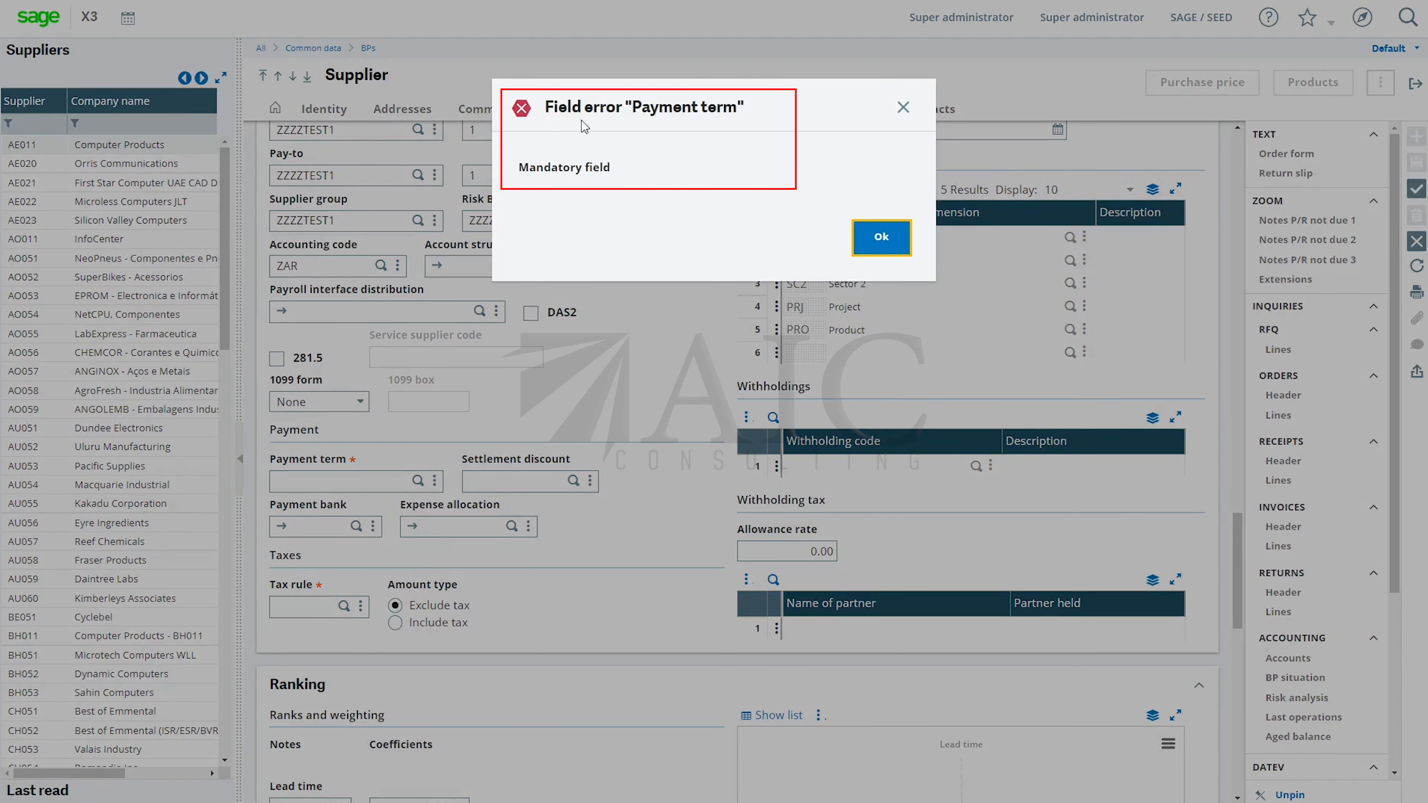
pyautogui.click(881, 237)
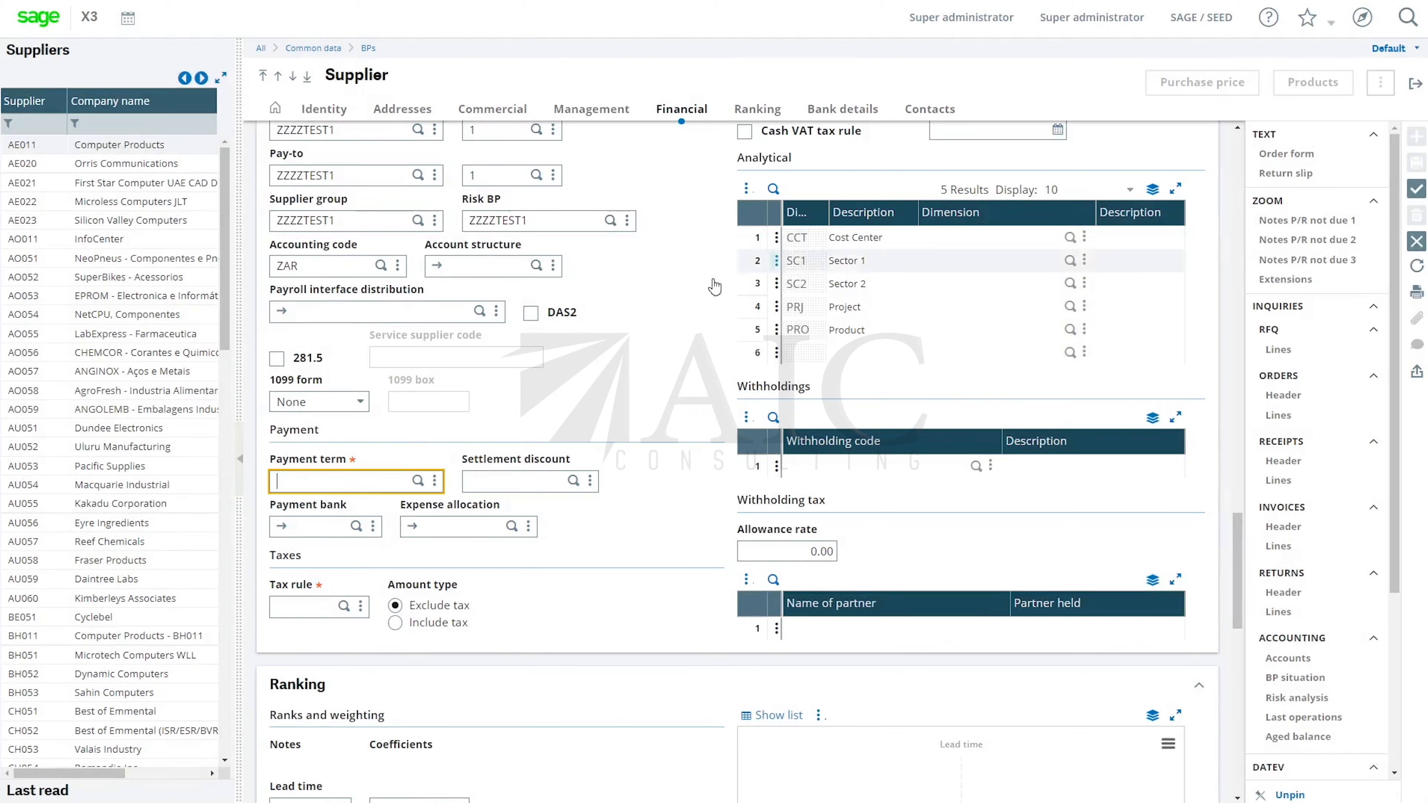
pyautogui.click(417, 482)
pyautogui.scroll(-2, 631, 428)
pyautogui.scroll(-2, 541, 624)
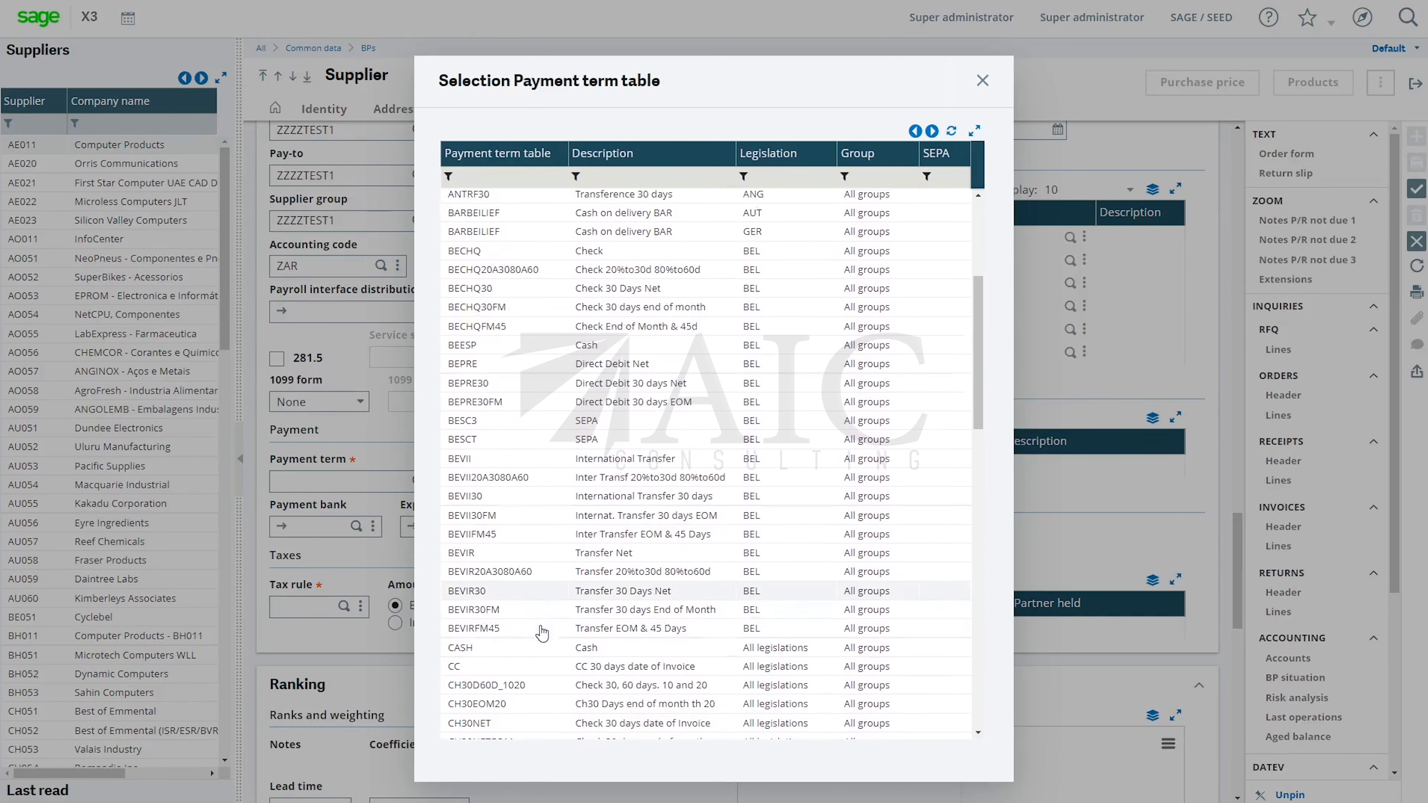
pyautogui.click(469, 619)
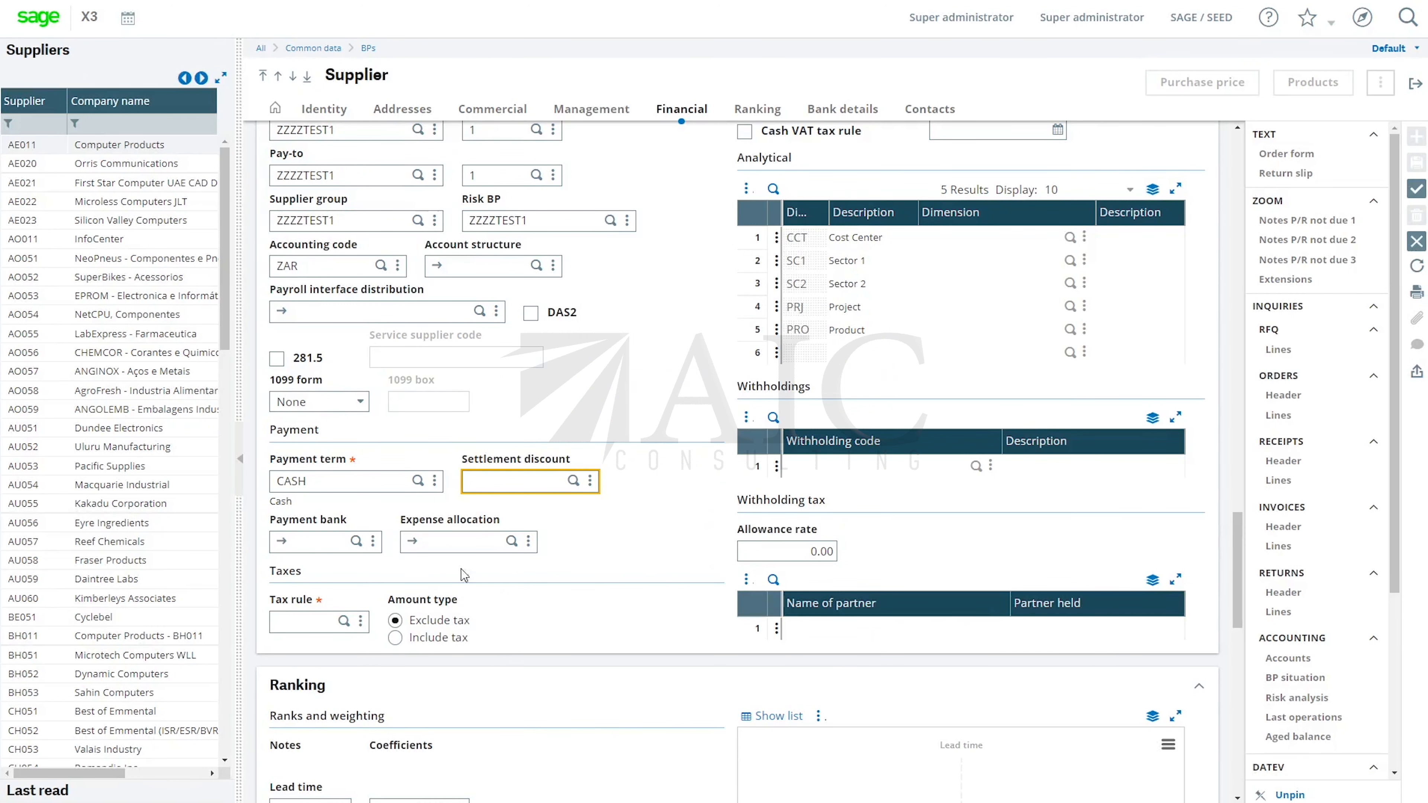
# Set the tax rule to ZADOM after another creation attempt and create the ZAR supplier record.
pyautogui.click(1417, 190)
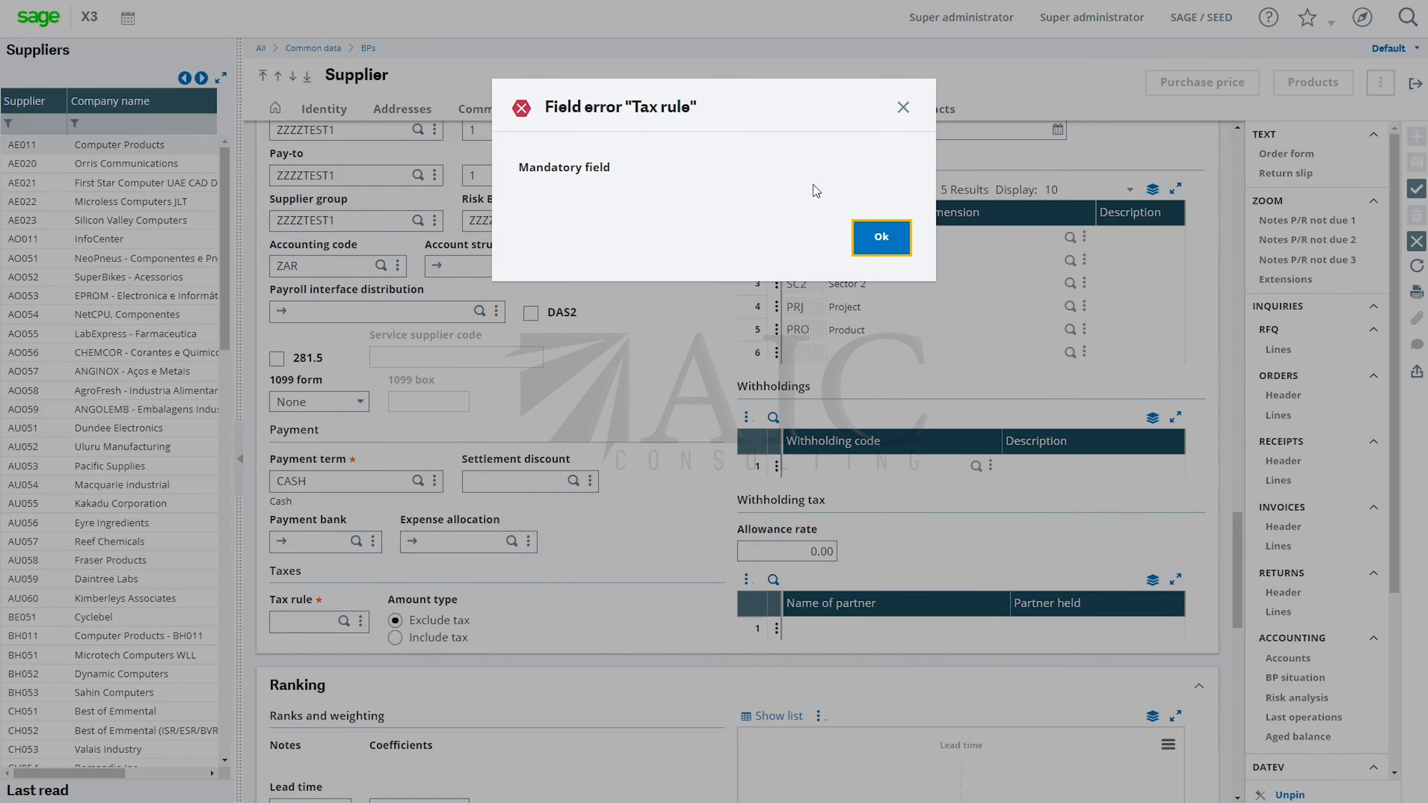
pyautogui.click(880, 238)
pyautogui.click(303, 623)
pyautogui.write('ZADOM')
pyautogui.press('Tab')
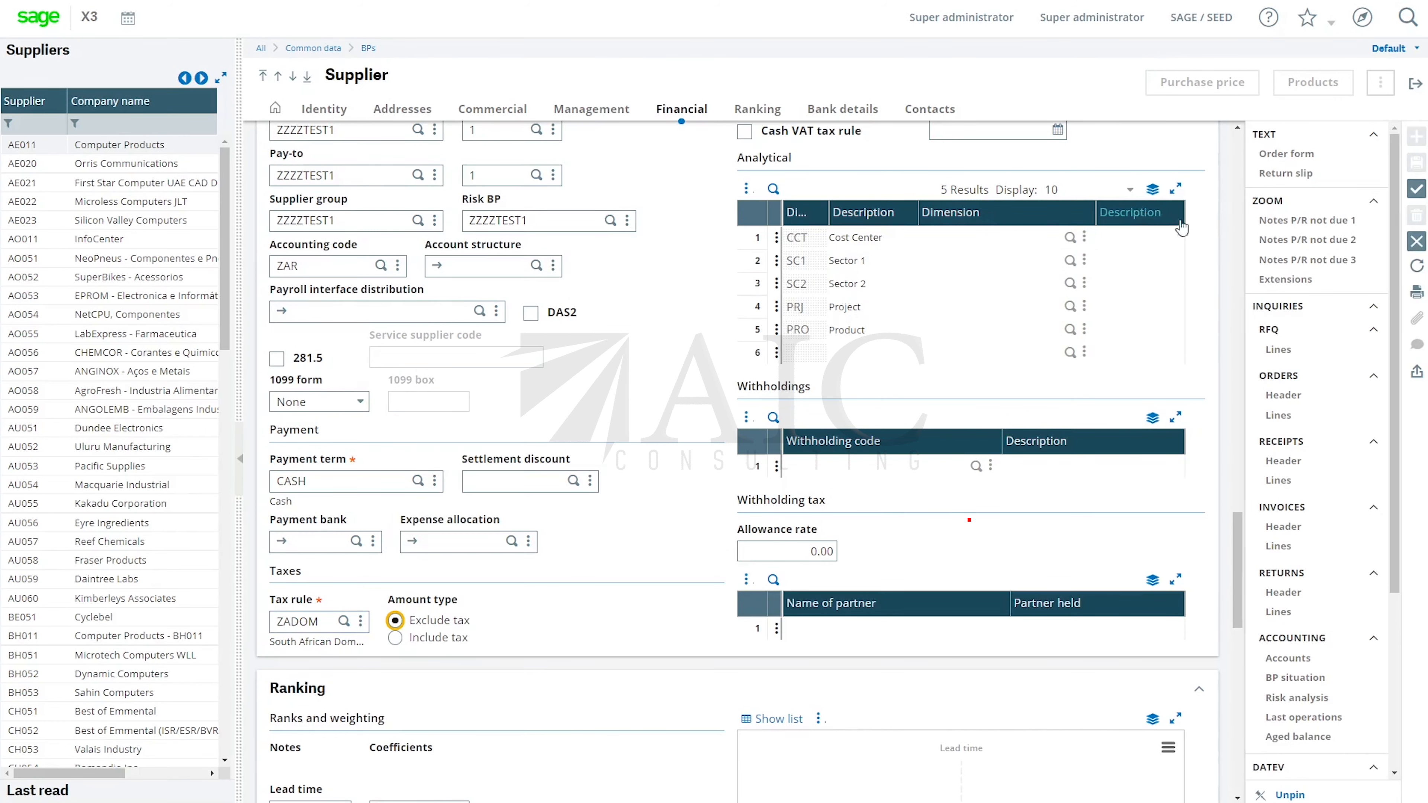
pyautogui.click(1416, 192)
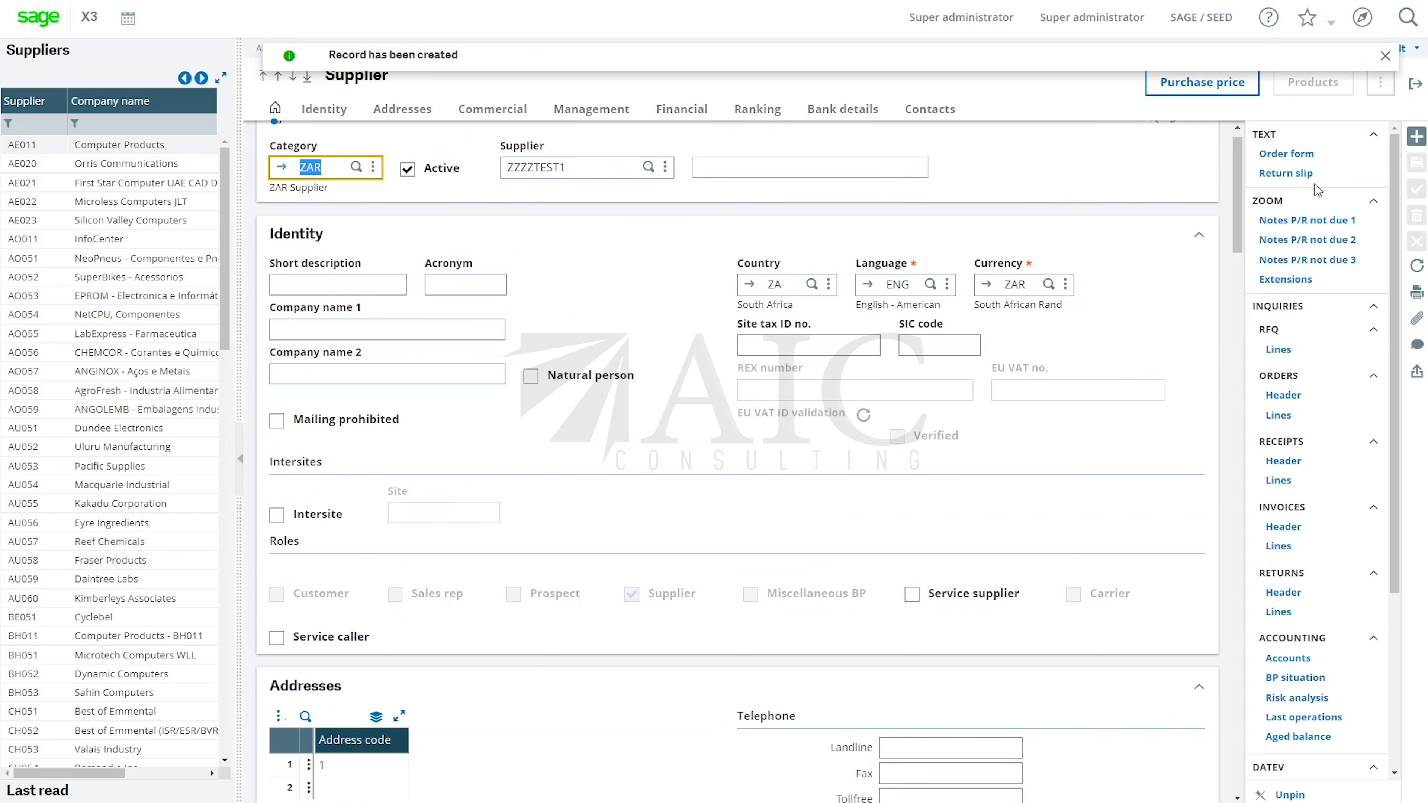
# Start another supplier record with category USD and supplier code USDZZZ.
pyautogui.click(1417, 139)
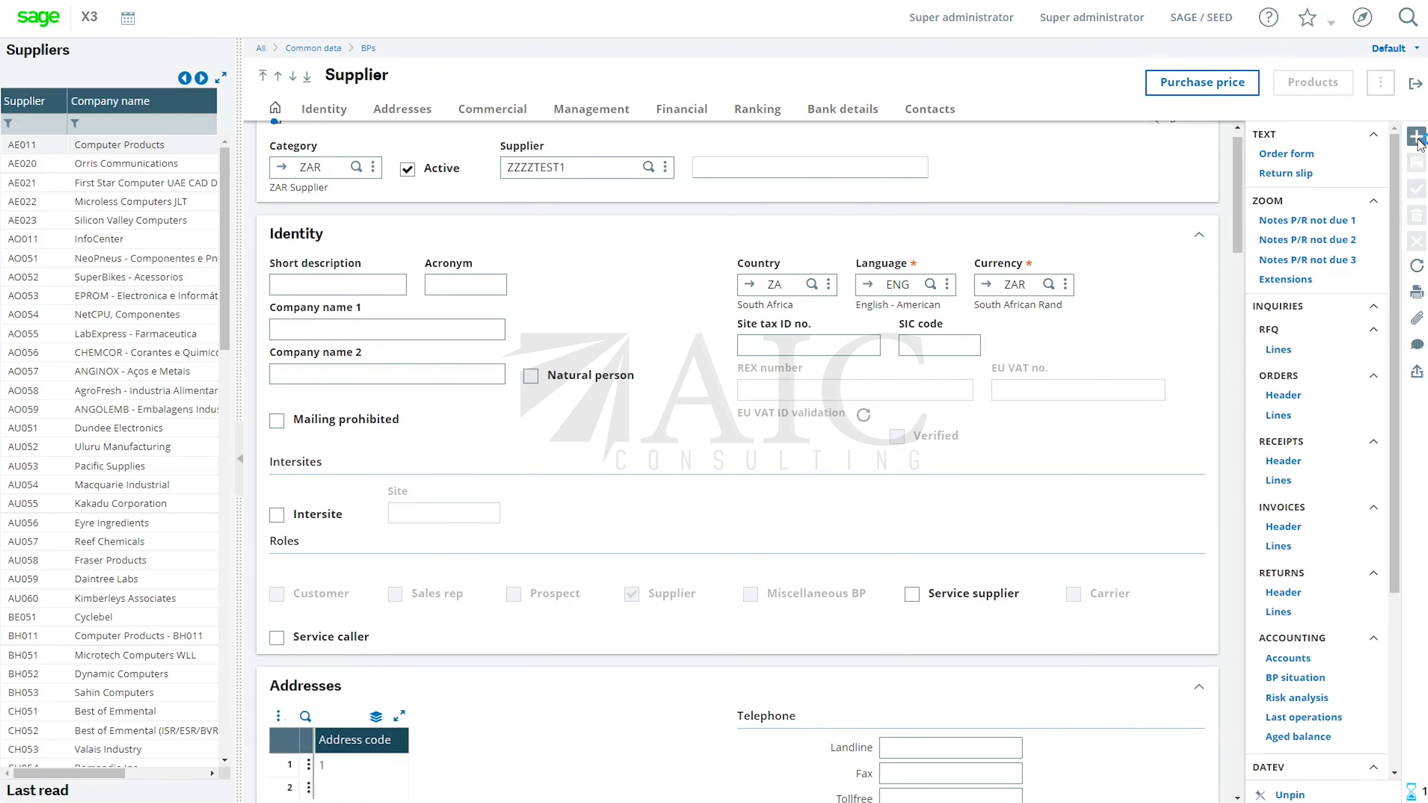
pyautogui.write('USD')
pyautogui.press('Tab')
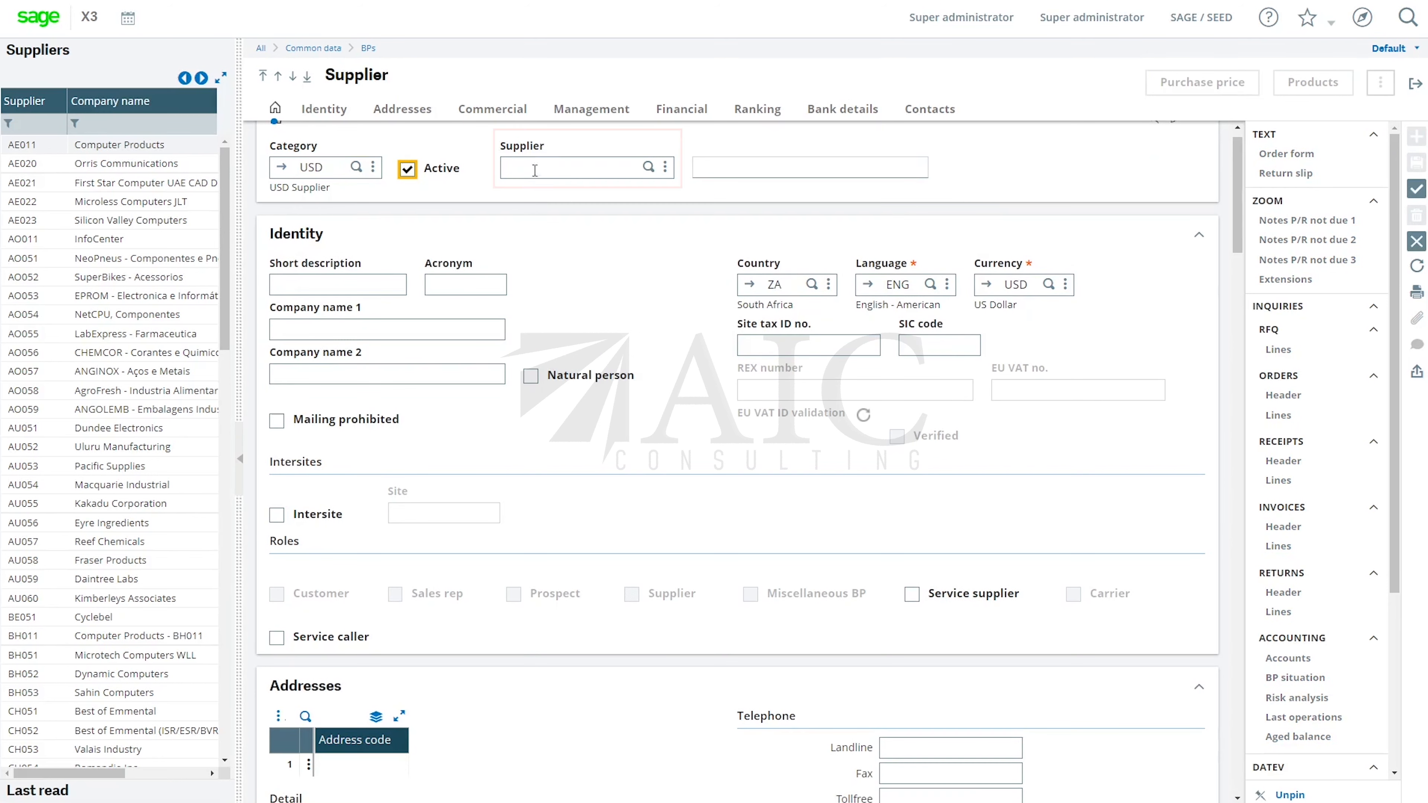
pyautogui.press('Tab')
pyautogui.write('USDZZZ')
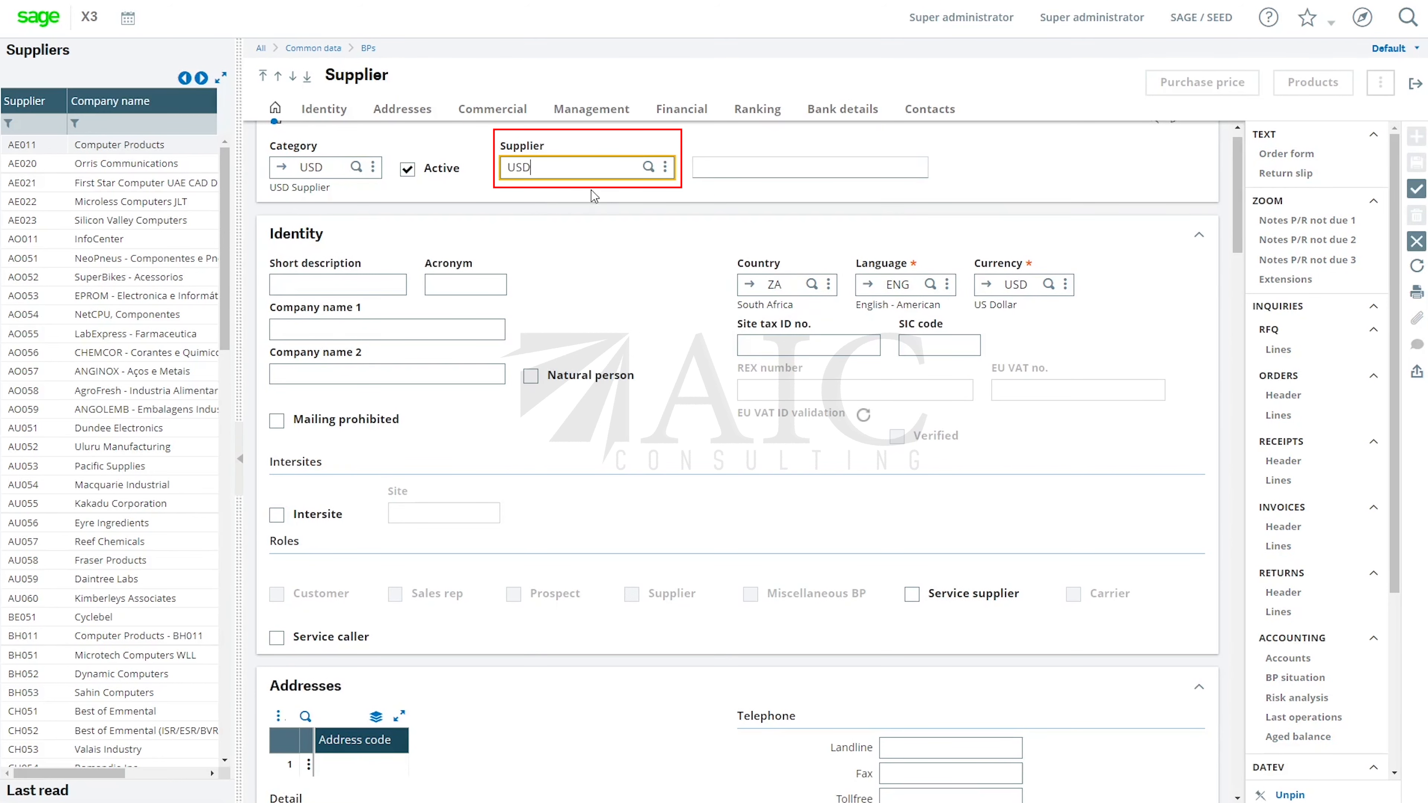
# Review the USD supplier's Financial and Commercial sections, including the accounting code, payment term and tax rule fields.
pyautogui.click(678, 115)
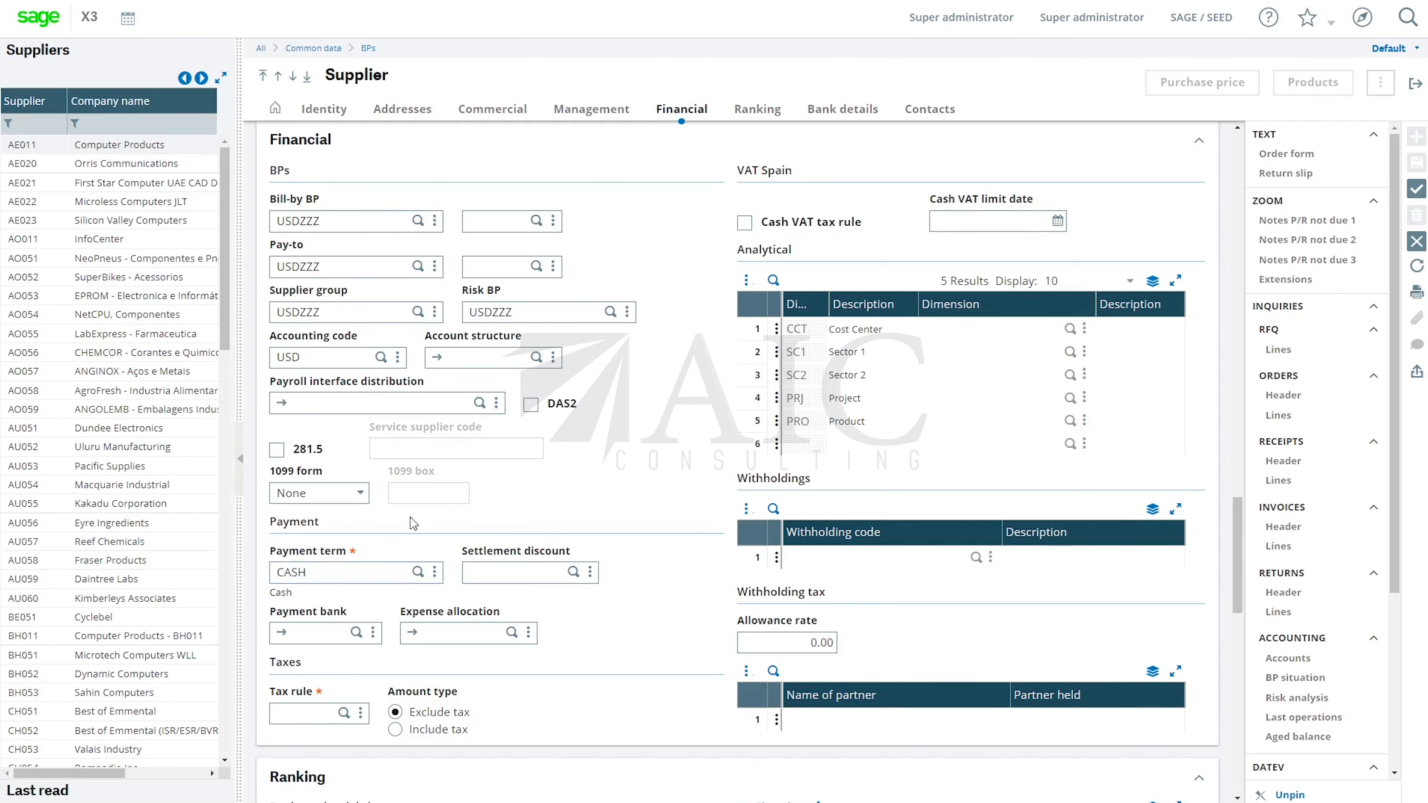
pyautogui.scroll(15, 410, 517)
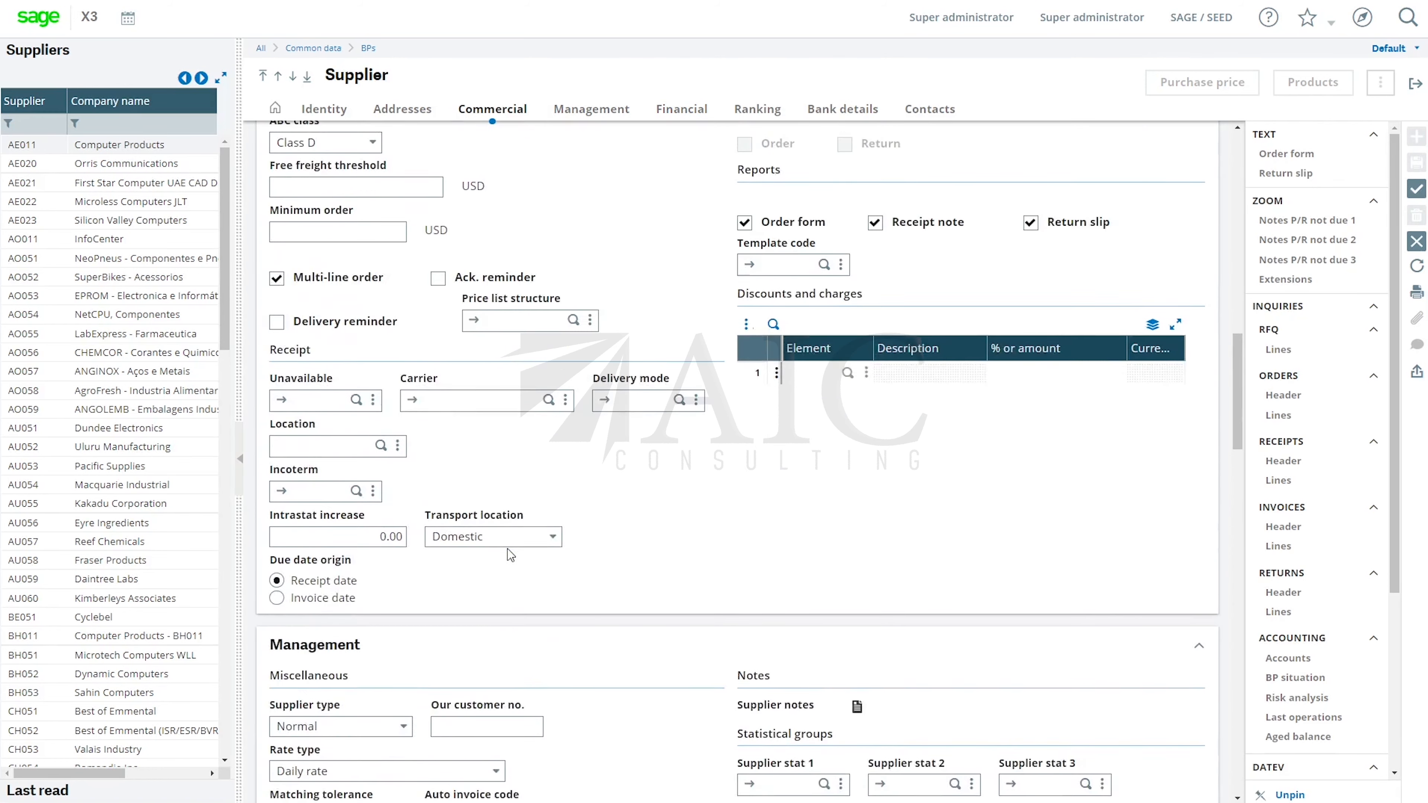
pyautogui.scroll(-15, 507, 549)
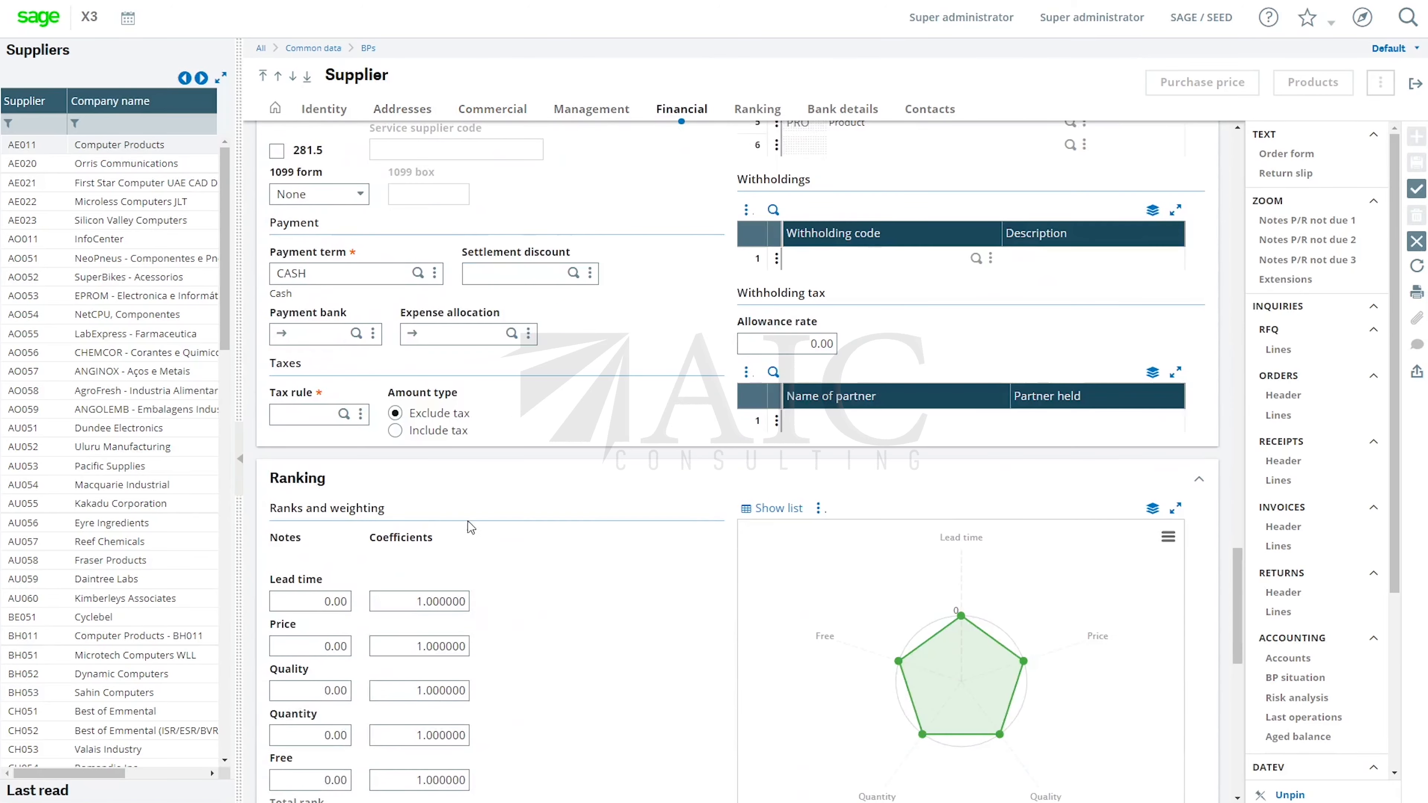